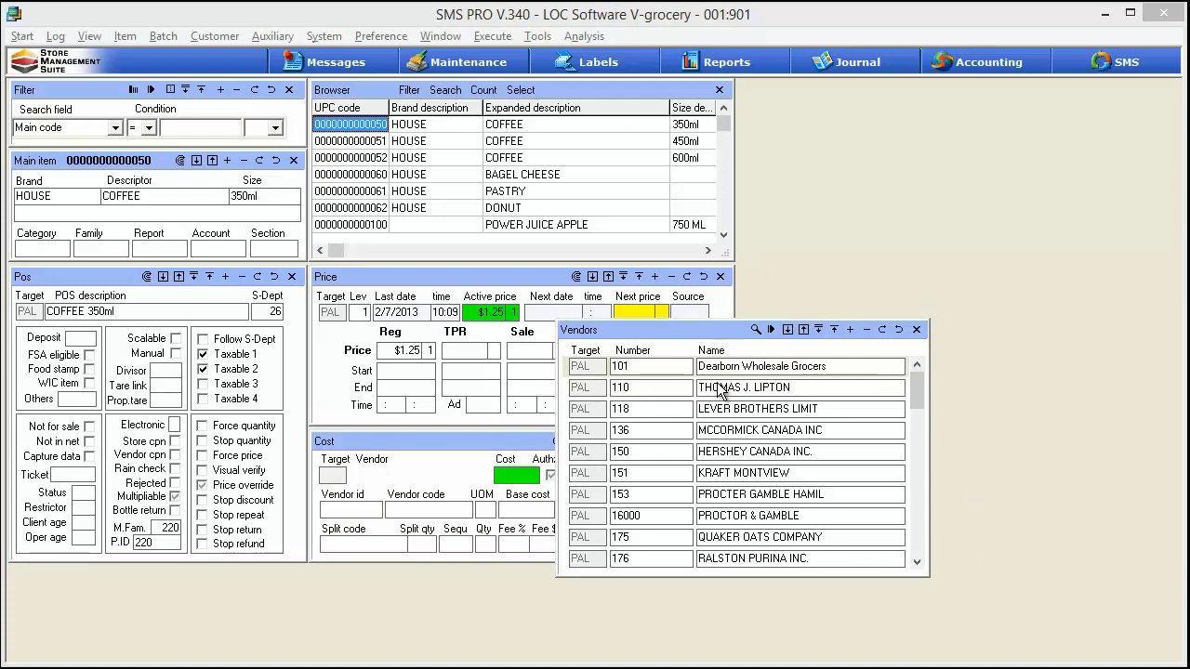
- Find vendor 999 OPEN in the Vendors list and open its detailed record
click(269, 38)
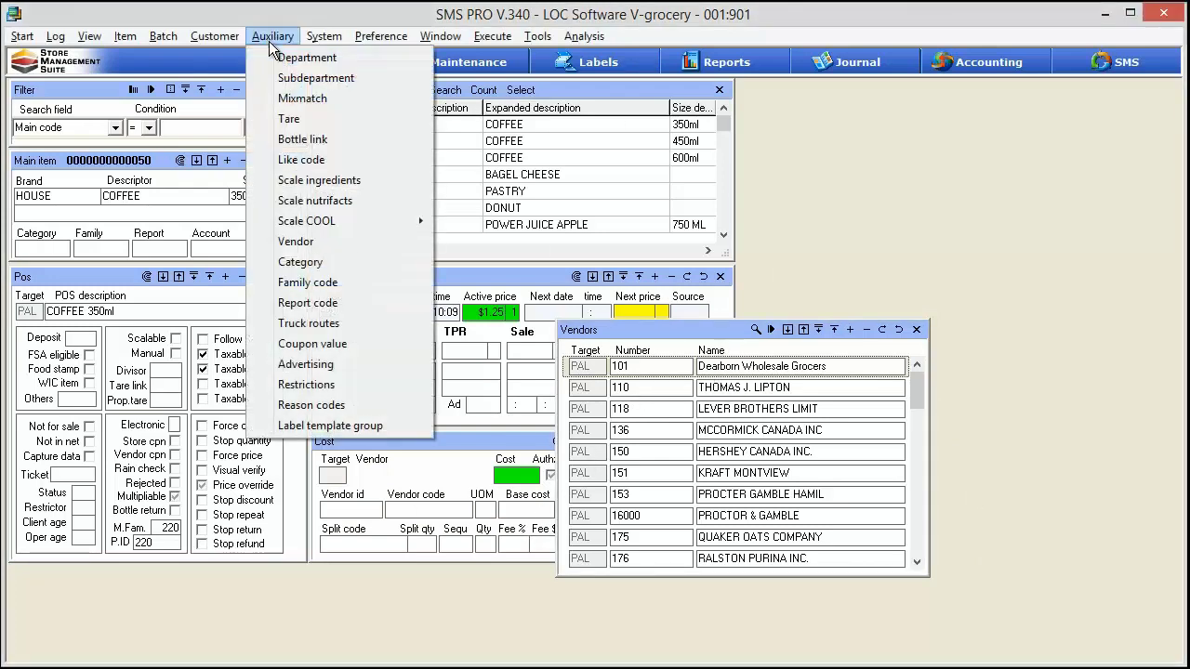
click(661, 330)
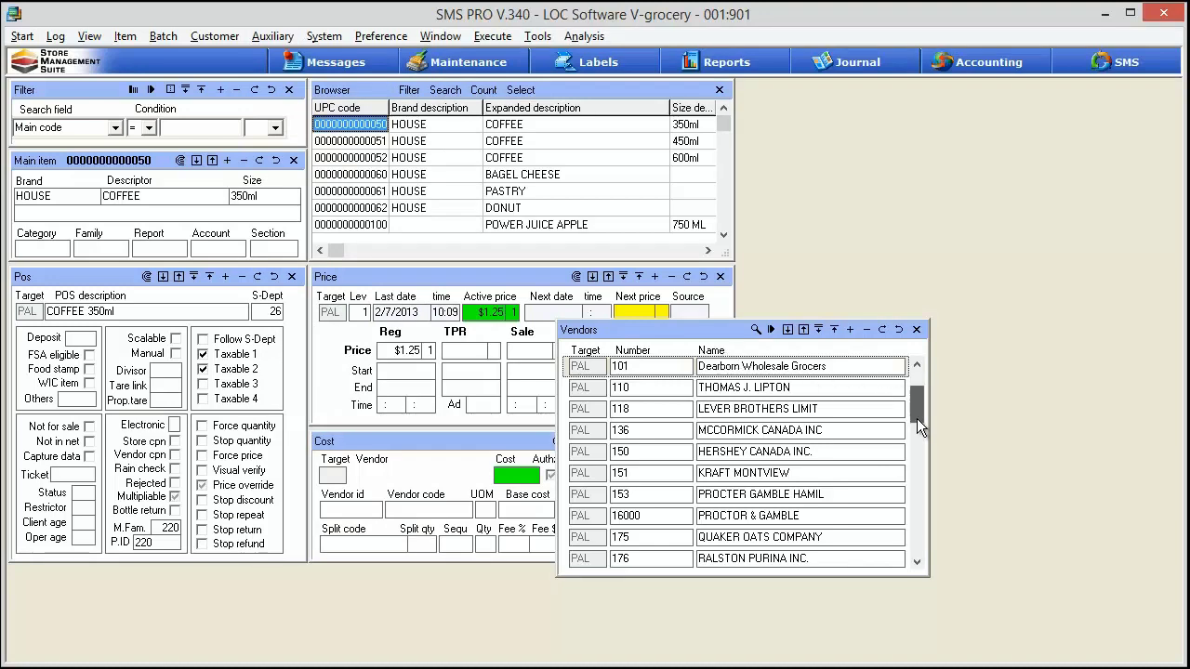
drag(916, 426, 911, 567)
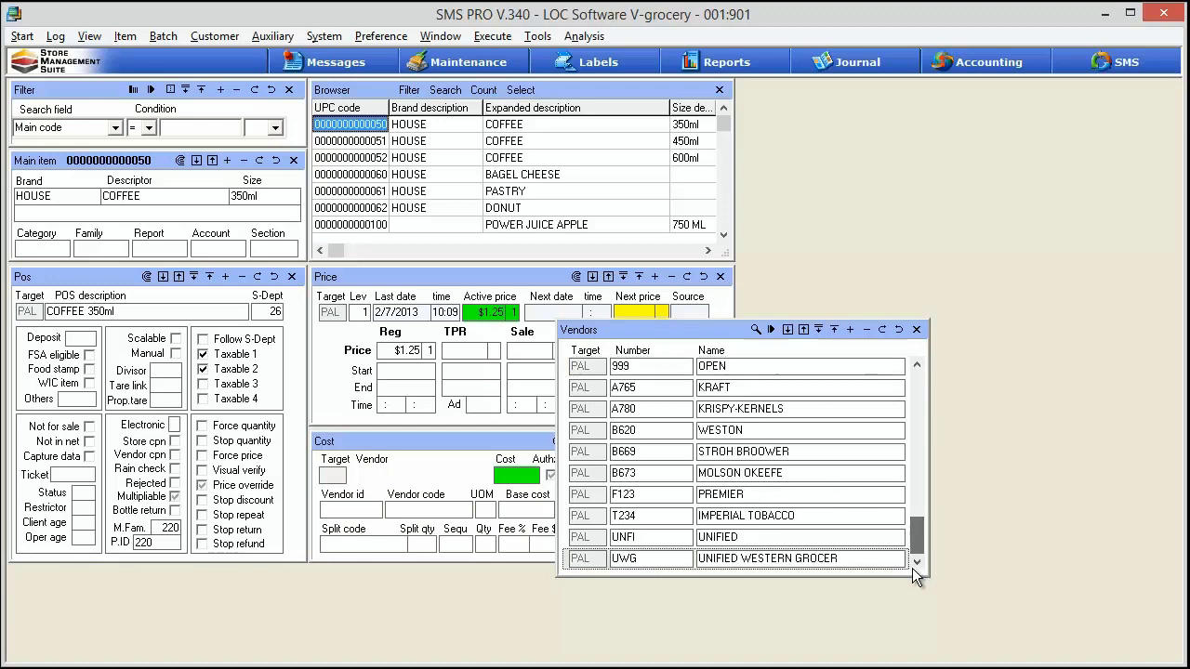
click(733, 365)
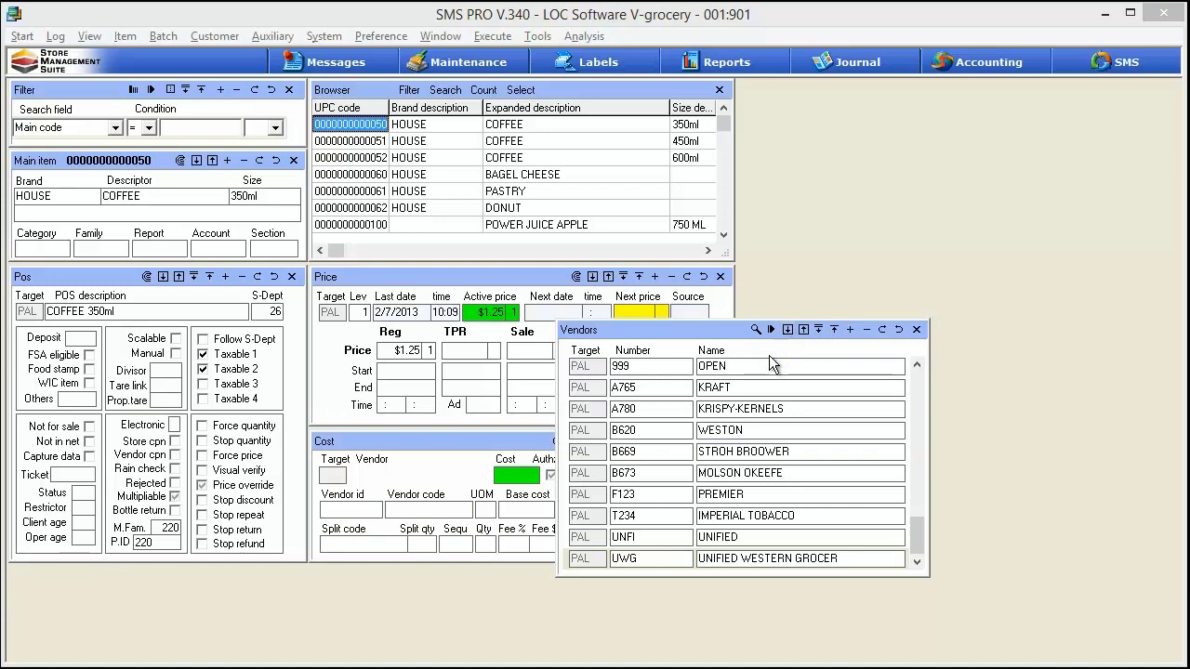
click(761, 365)
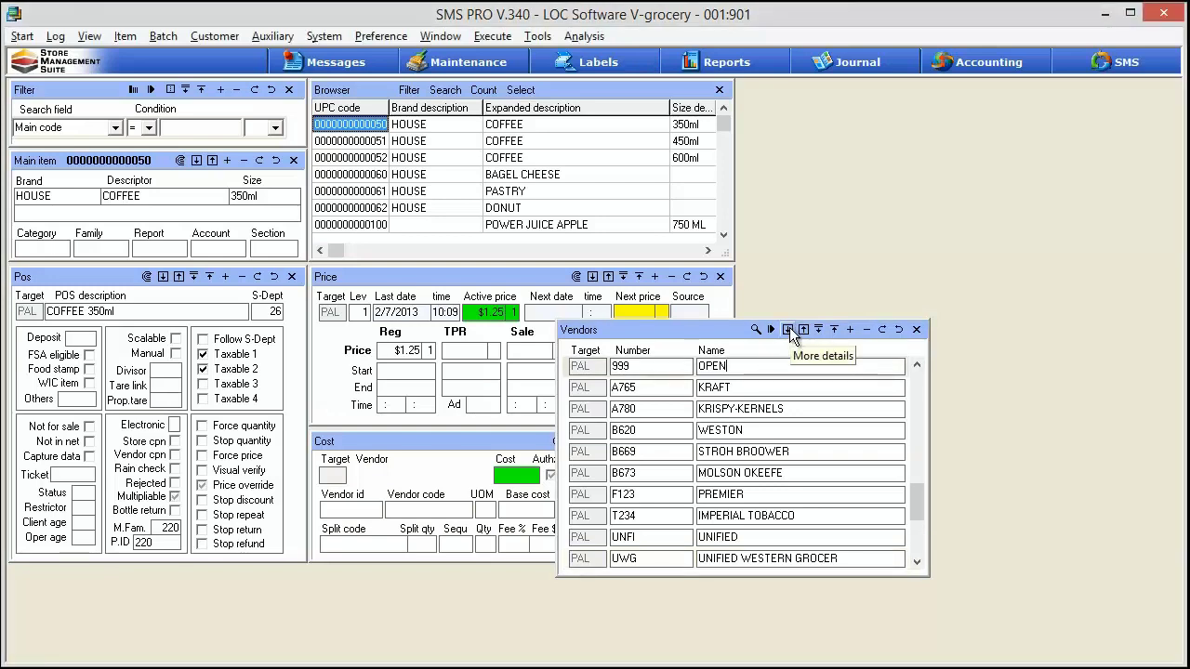
click(789, 330)
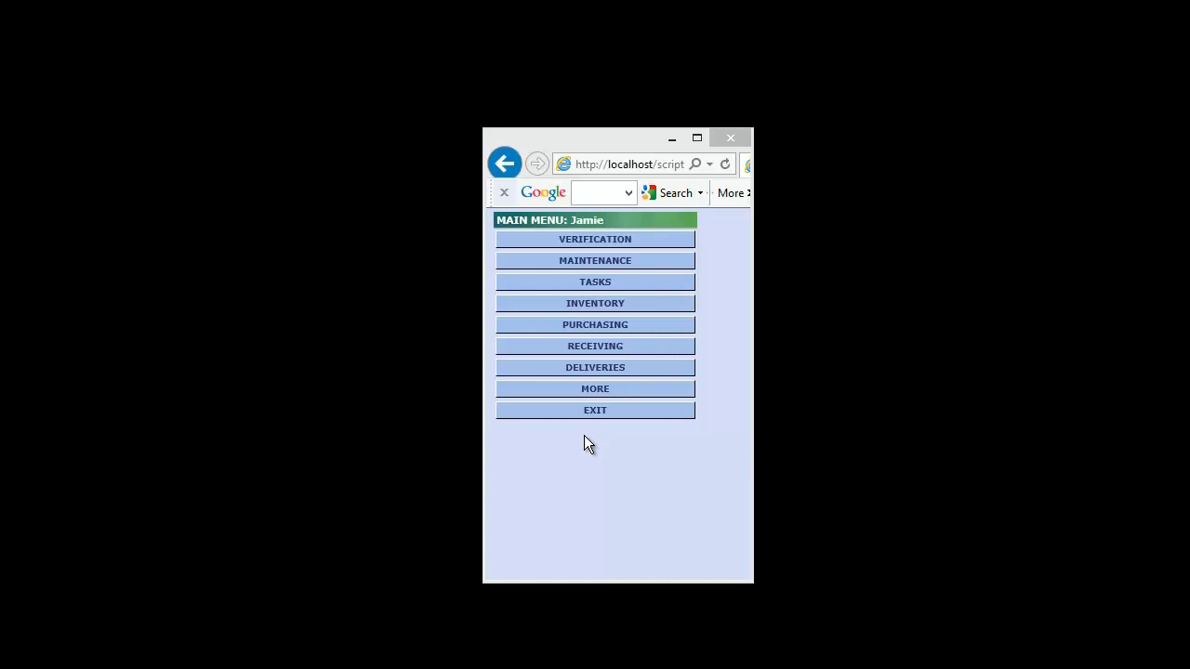
- In the browser-based handheld menu, create a new purchase order for vendor ID 999
click(590, 324)
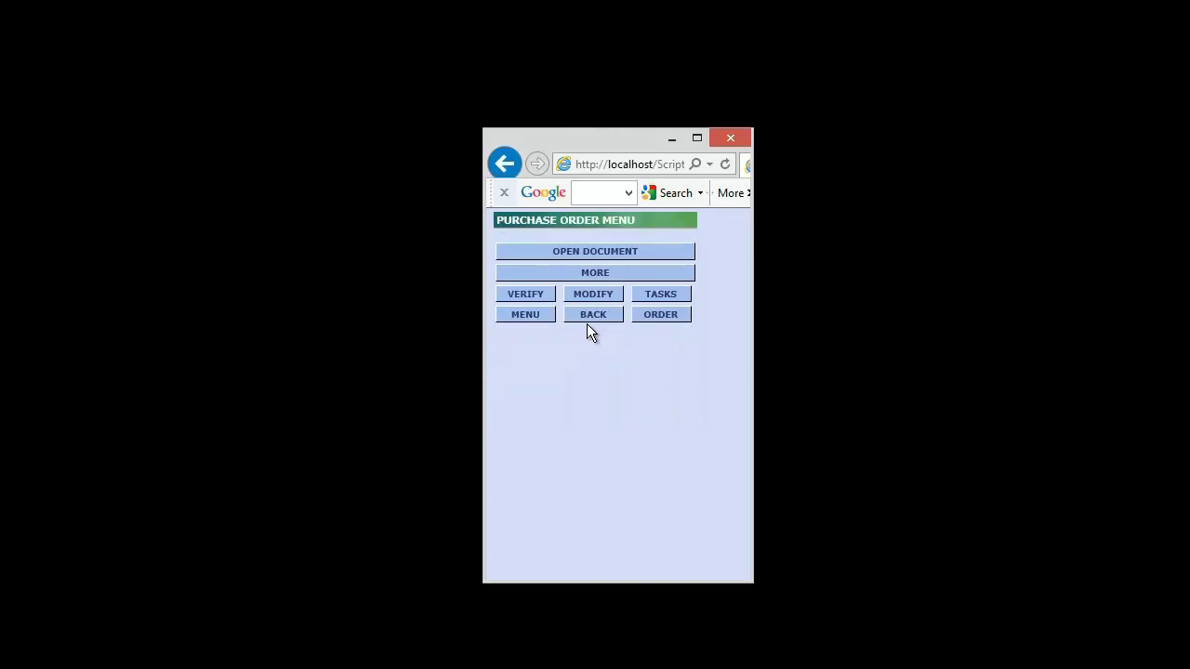
click(582, 272)
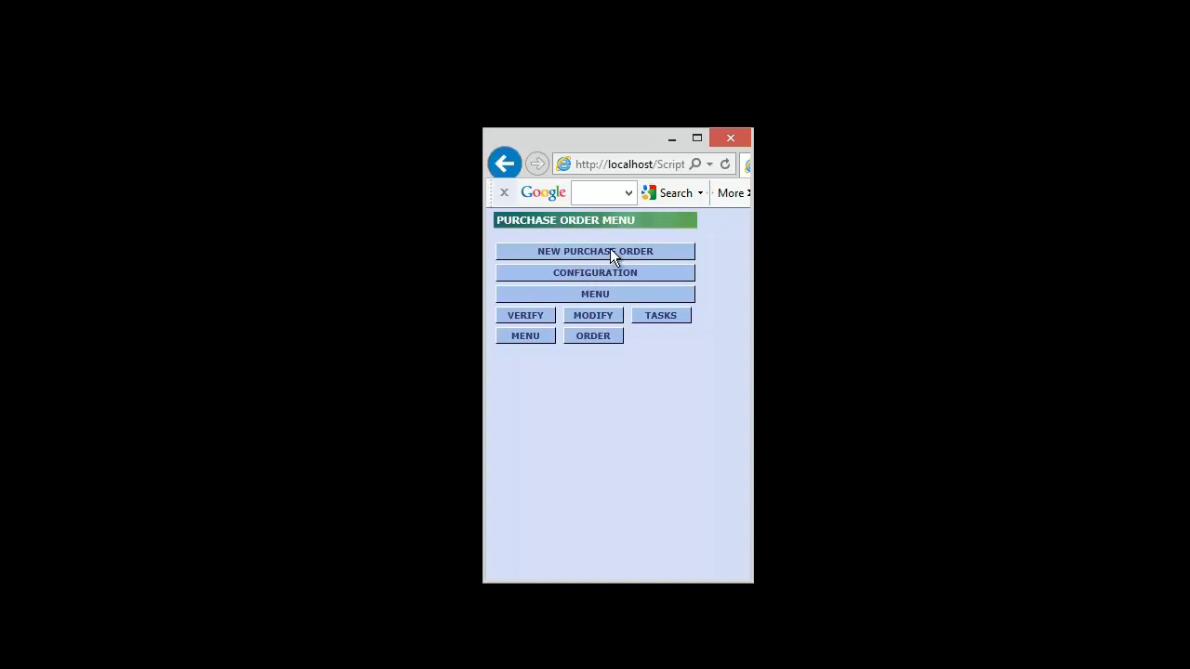
click(609, 250)
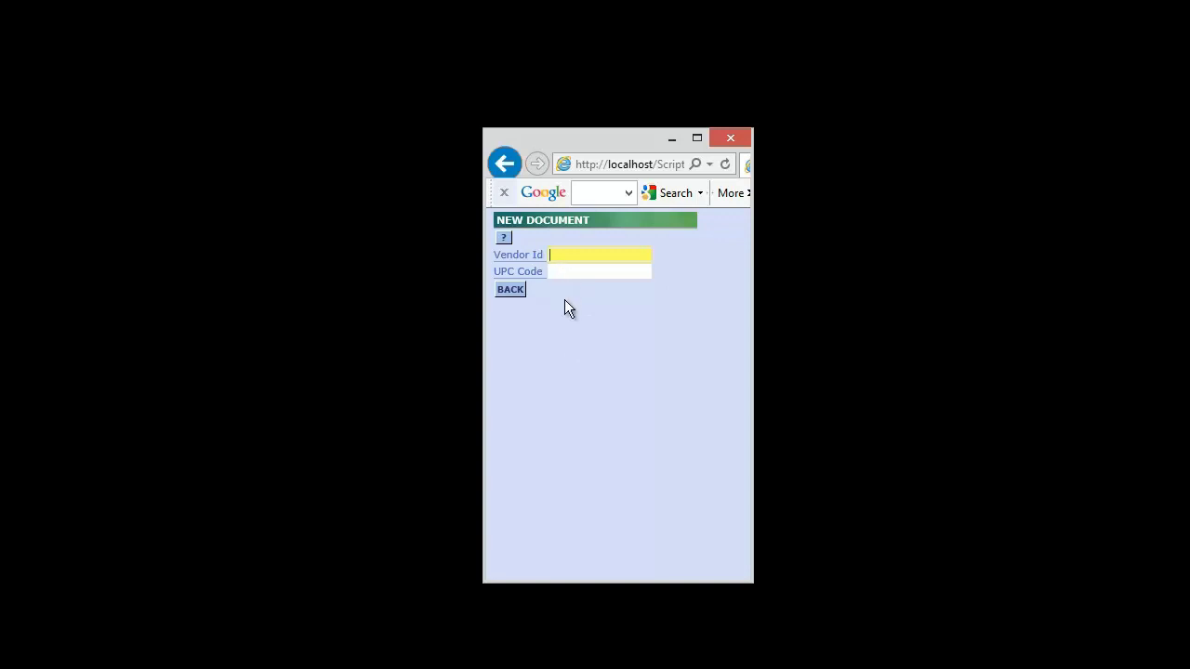
text(999)
key(Return)
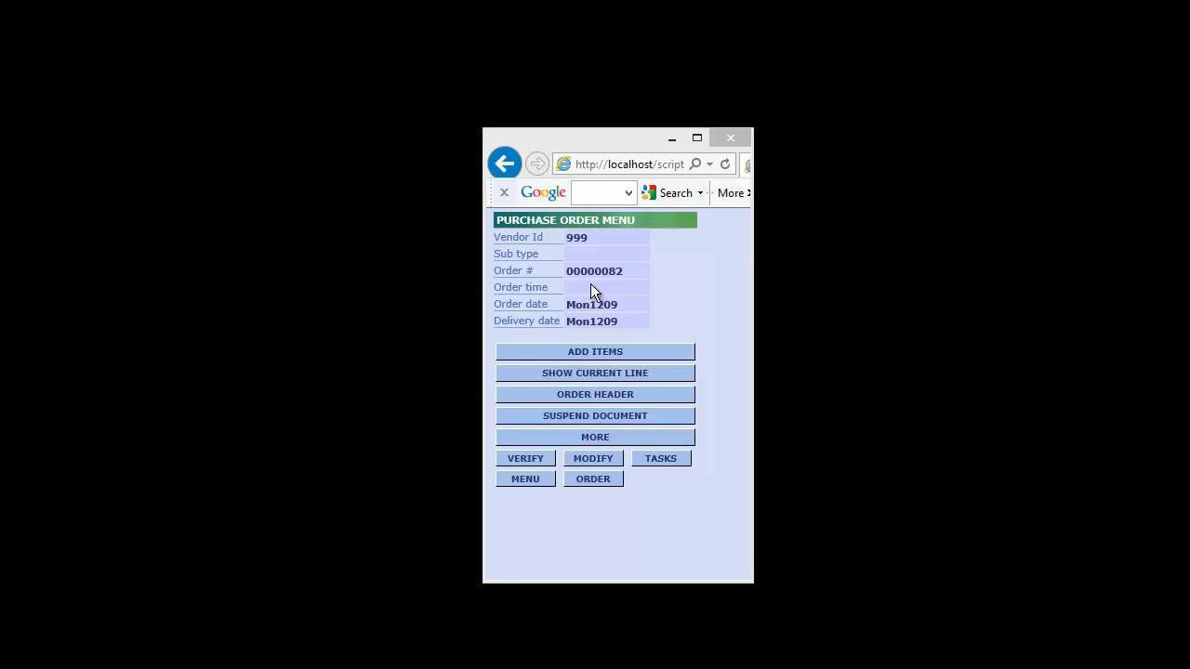
- Add item code 100, POWER JUICE APPLE 750 ML, to the purchase order with a quantity of 2 cases
click(581, 353)
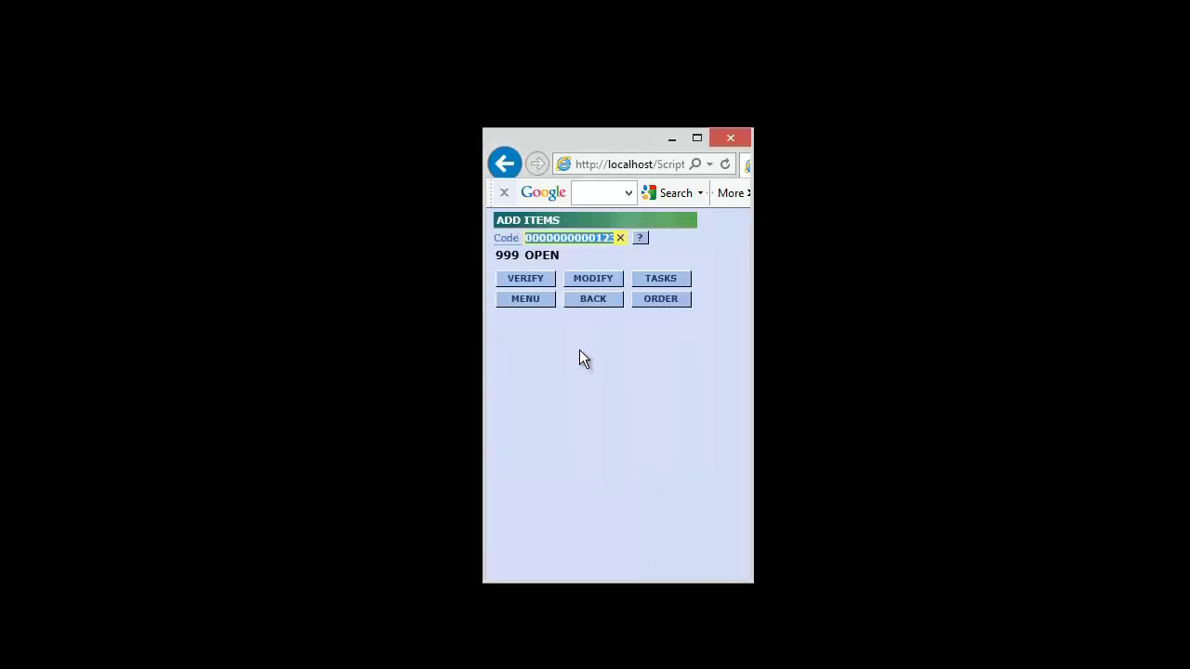
text(100)
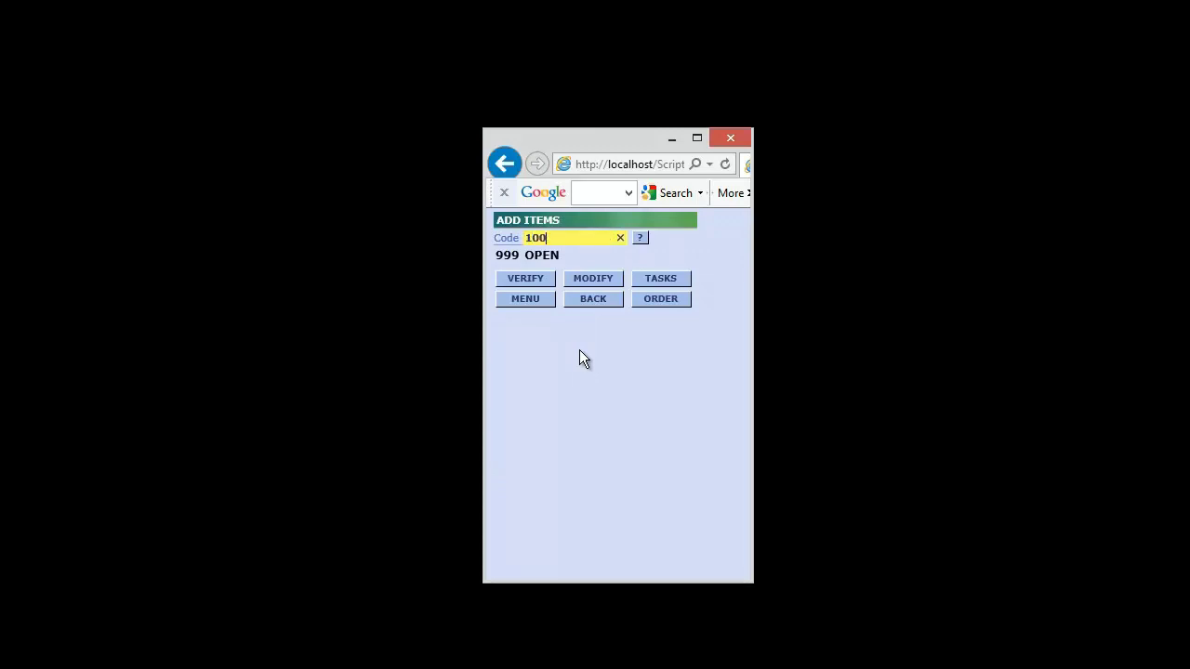
key(Return)
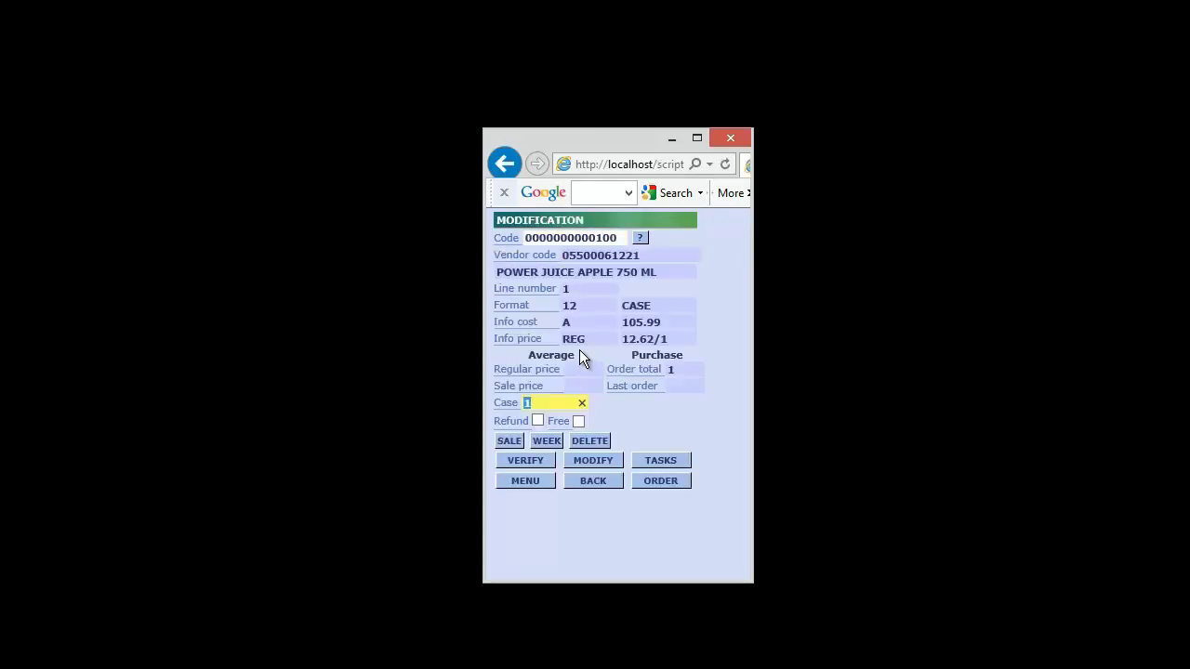
text(2)
key(Return)
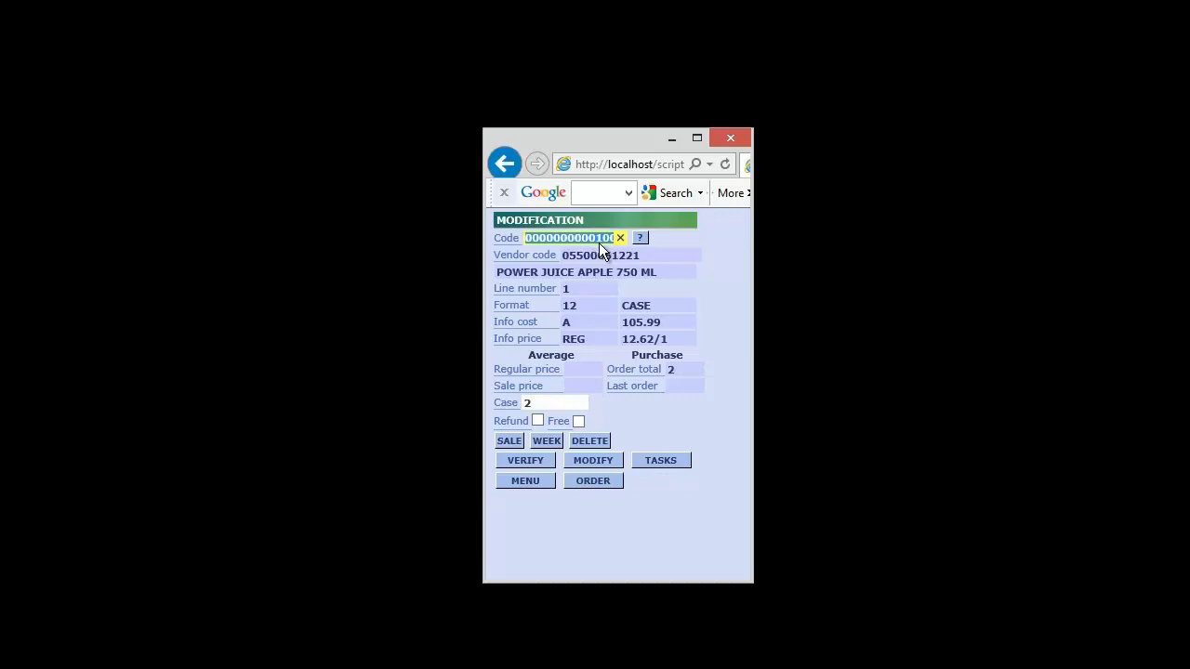
- Add item code 101, POWER JUICE STRAWBERRY 750 ML, to the order with a quantity of 3 cases
text(101)
key(Return)
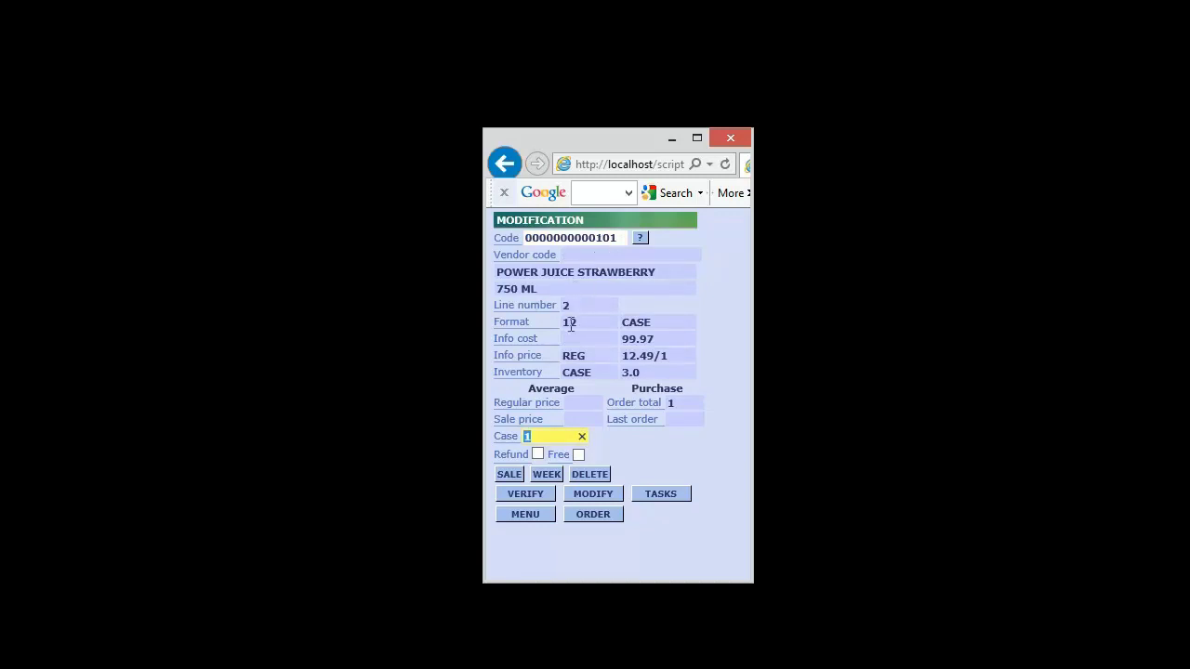
text(3)
key(Return)
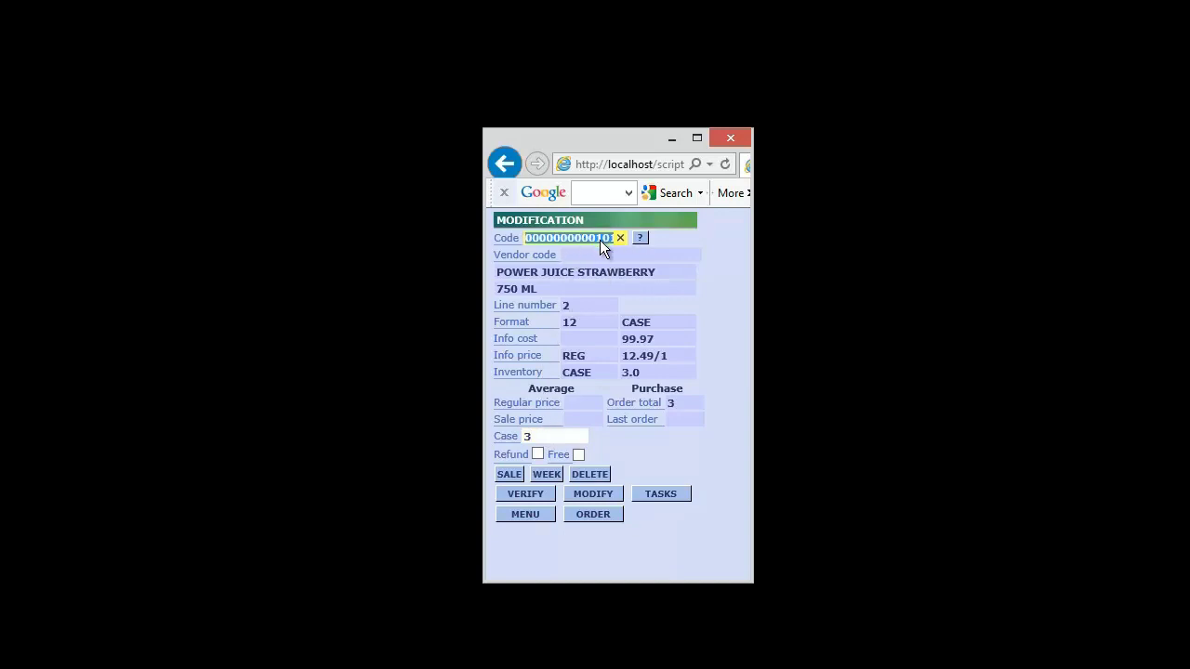
- Add item code 123, ENERGY DRINK 24X325ML, with a quantity of 5 cases, and suspend the purchase order document
text(123)
key(Return)
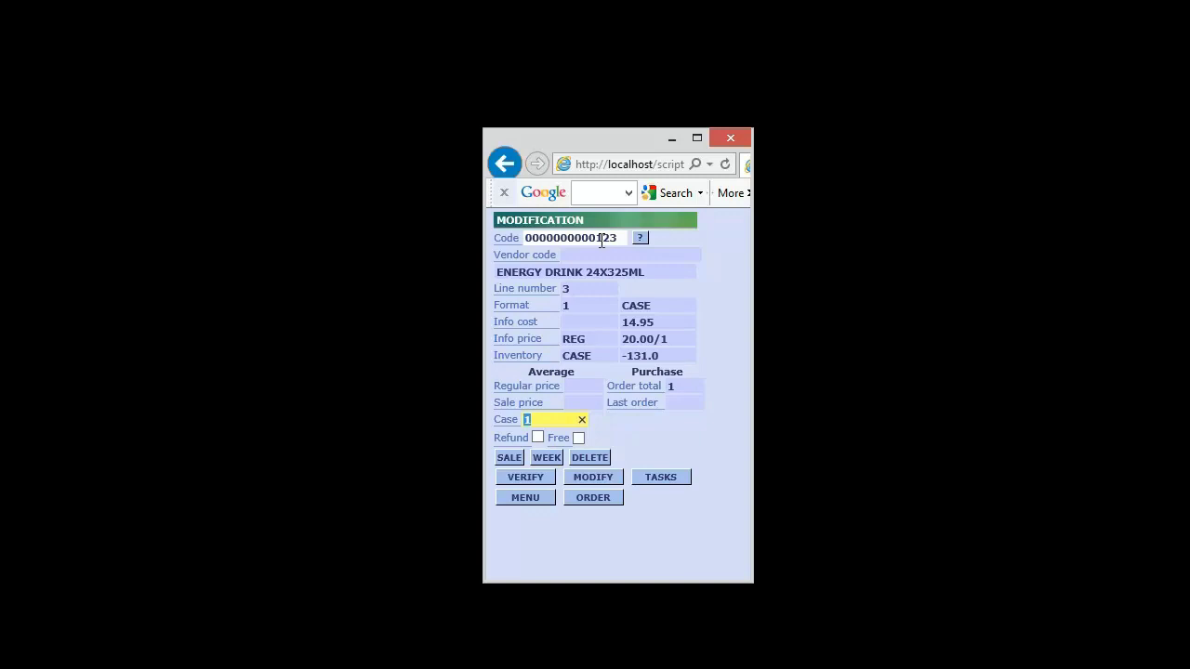
text(5)
key(Return)
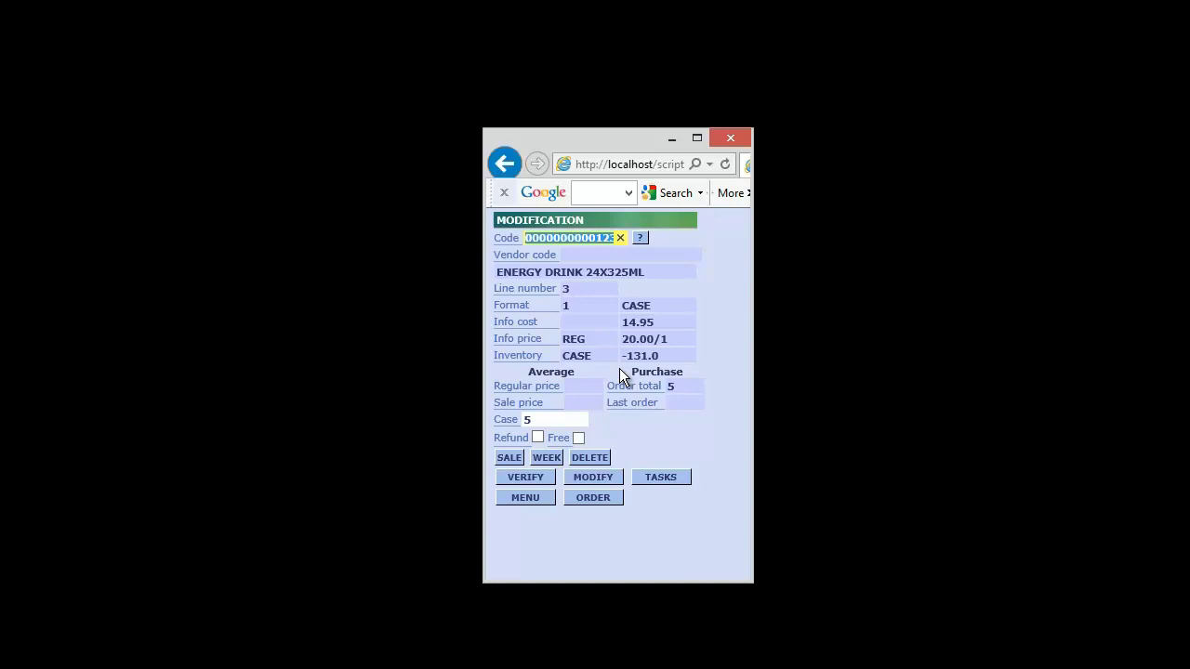
click(579, 500)
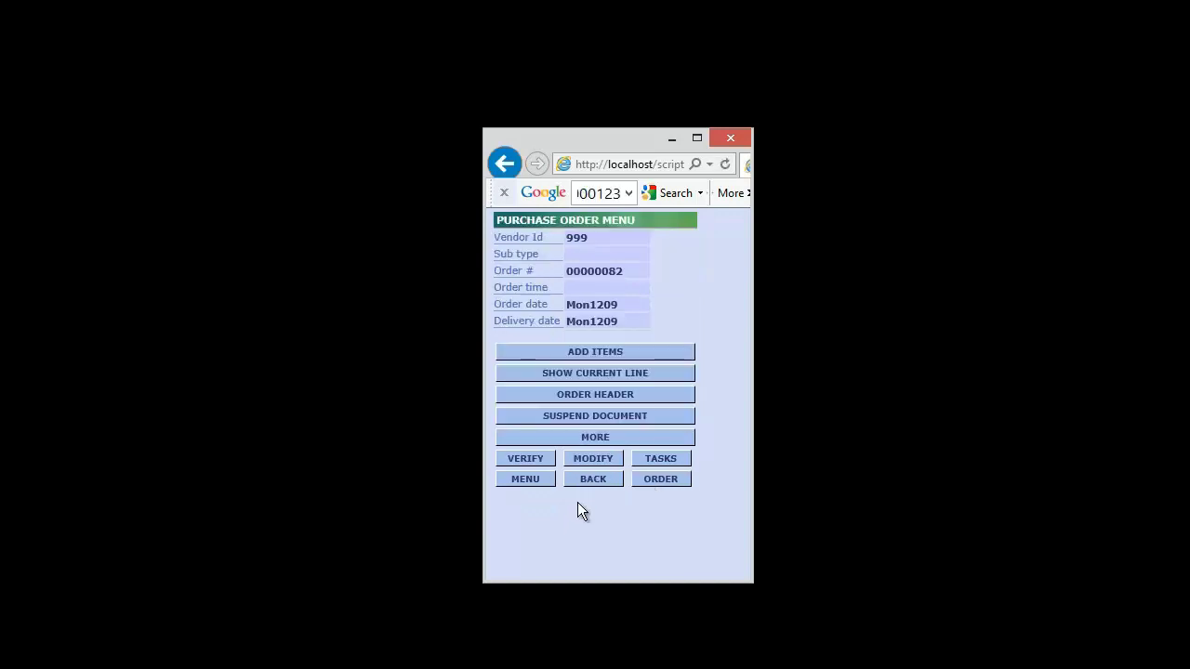
click(619, 416)
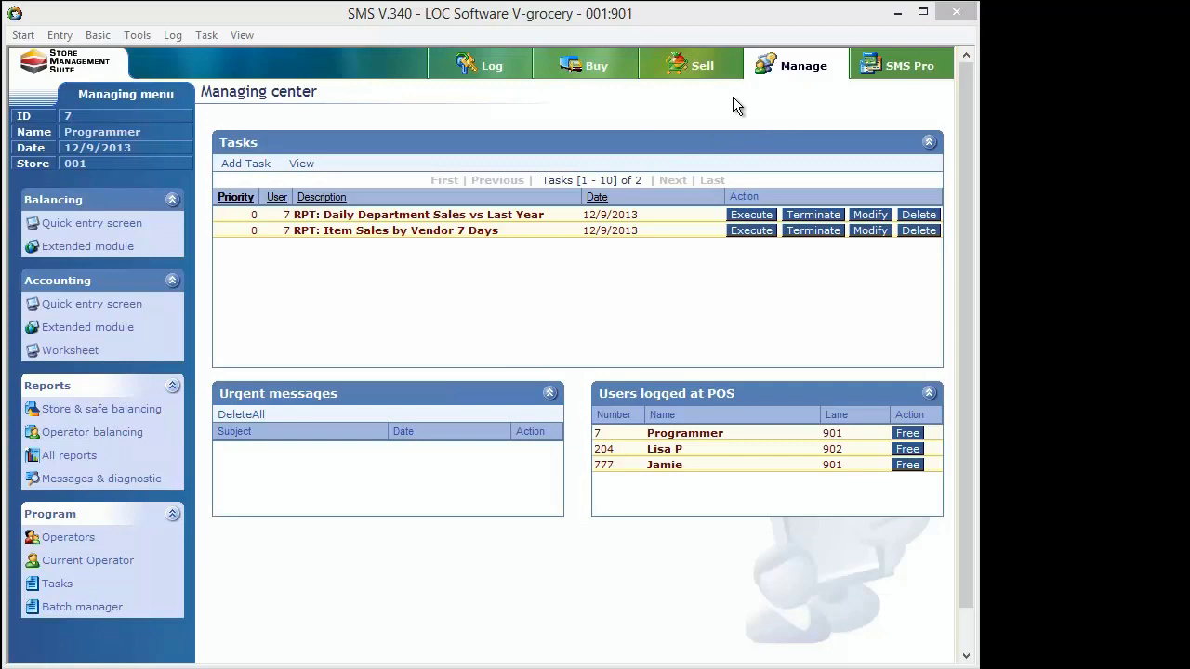
- Switch to SMS and open vendor 999's open purchase order in the extended buying module
click(596, 73)
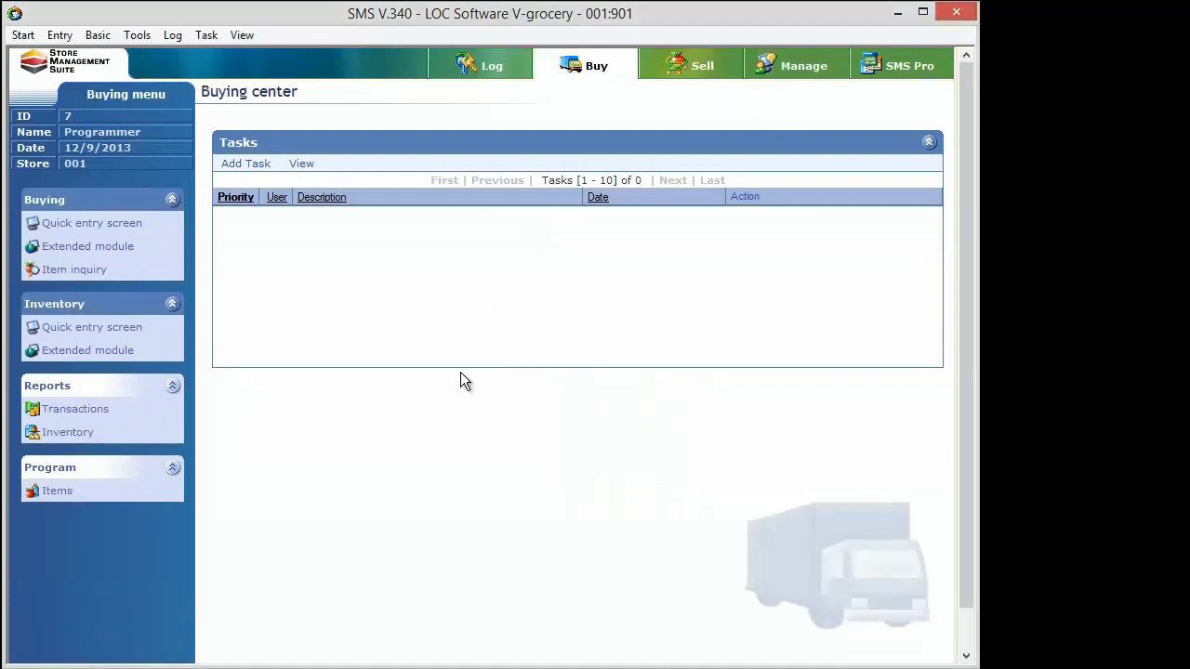
click(115, 243)
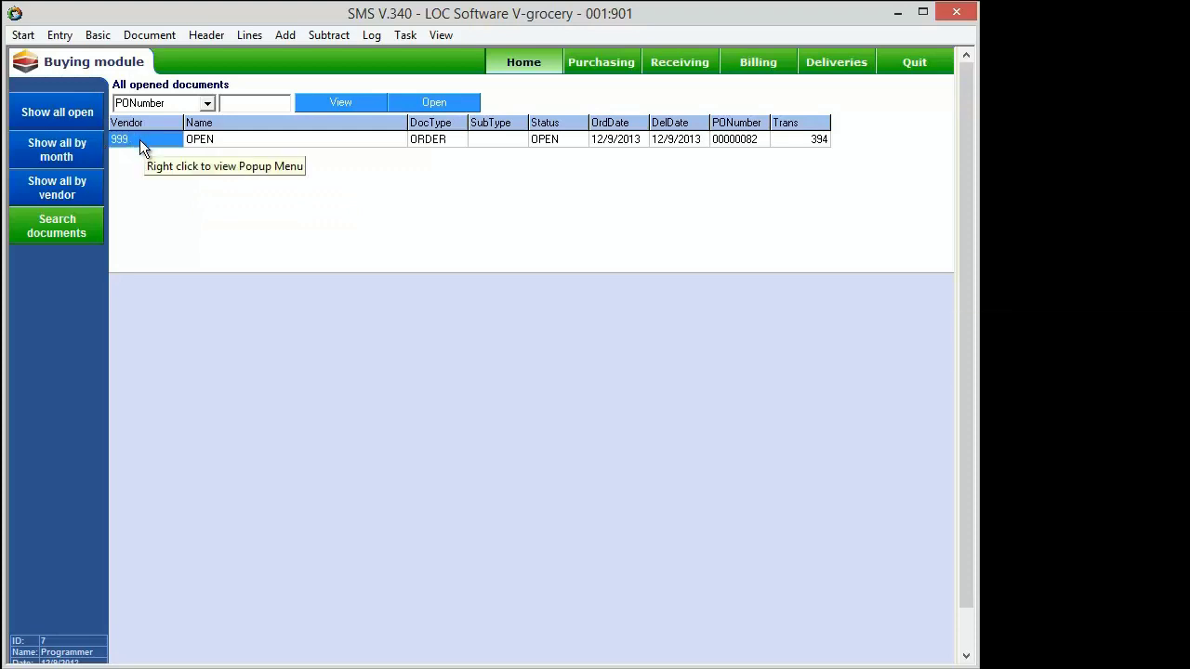
click(244, 143)
click(439, 102)
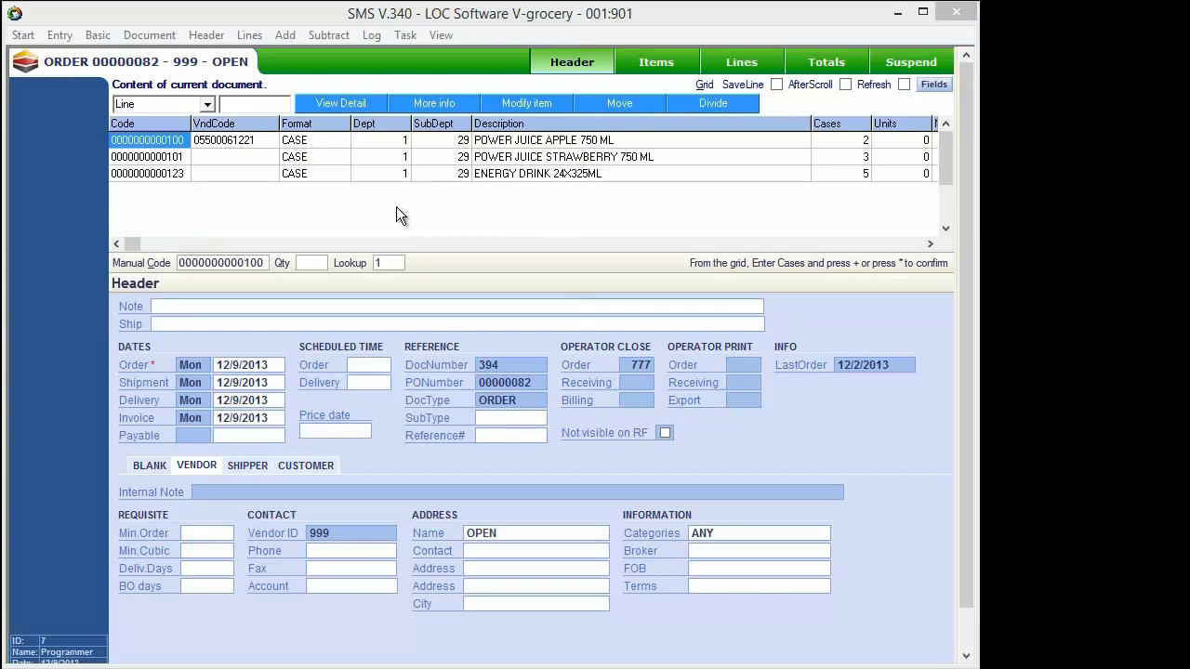
- Review the vendor costs on the POWER JUICE APPLE line and create a document for vendor 507, NESTLE ENTERPRISES, to move it to
double_click(155, 140)
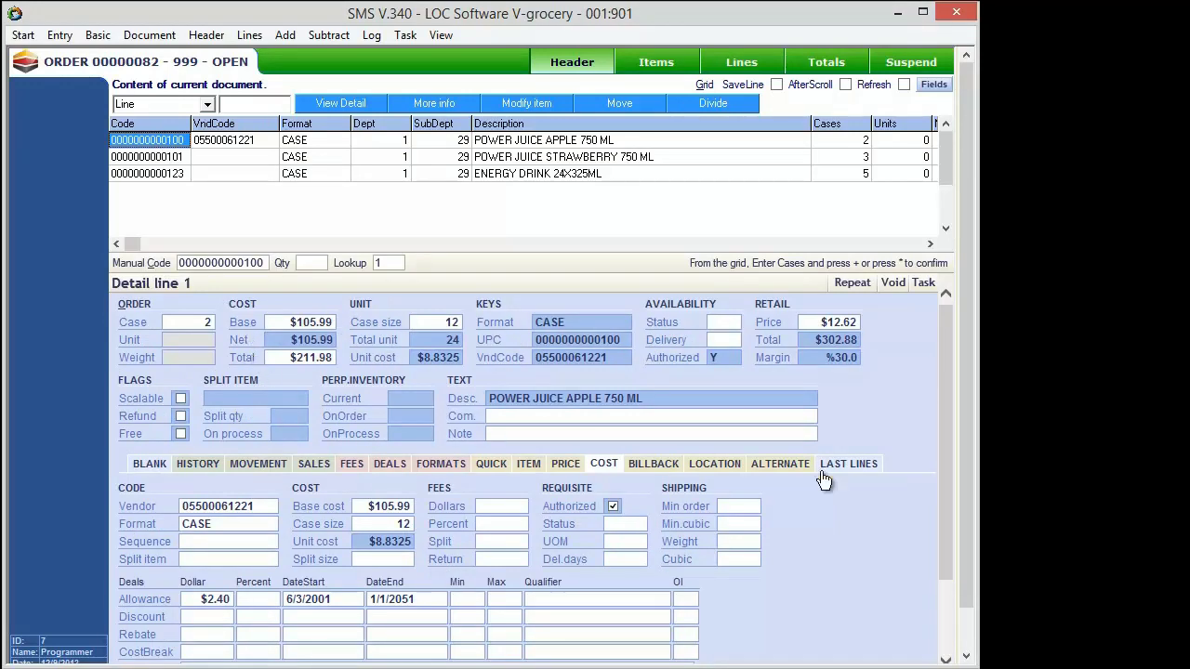
scroll(946, 350, down, 3)
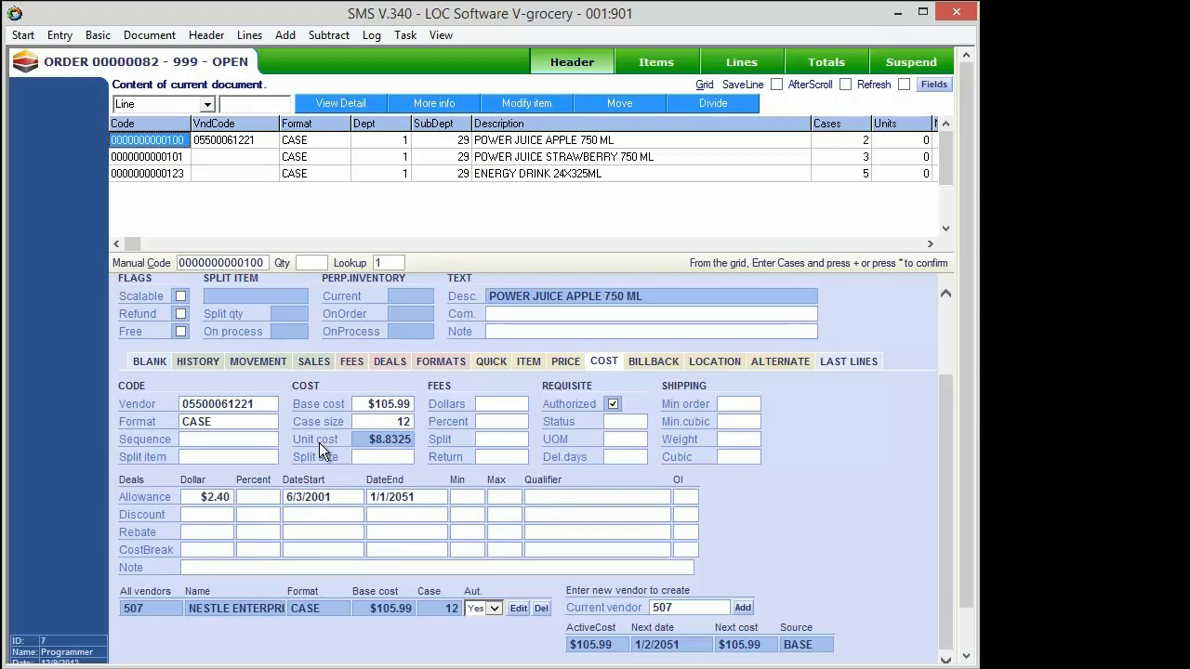
click(620, 105)
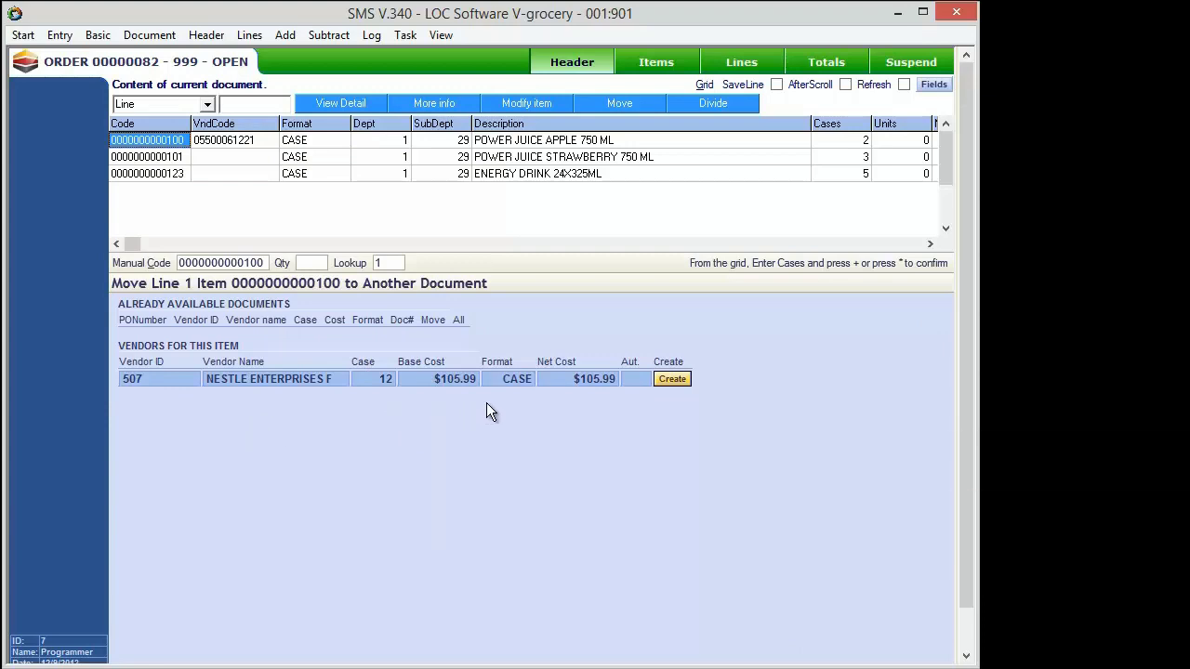
click(670, 382)
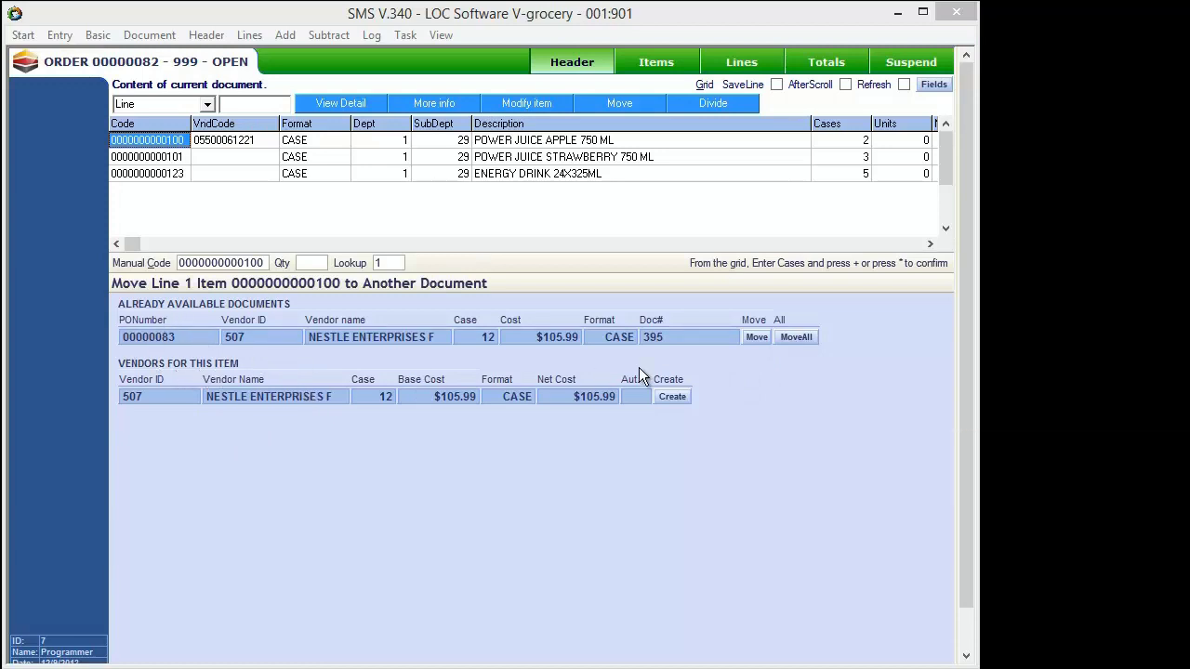
- Move all possible CASE-format items from the open order to the vendor 507 document
click(811, 338)
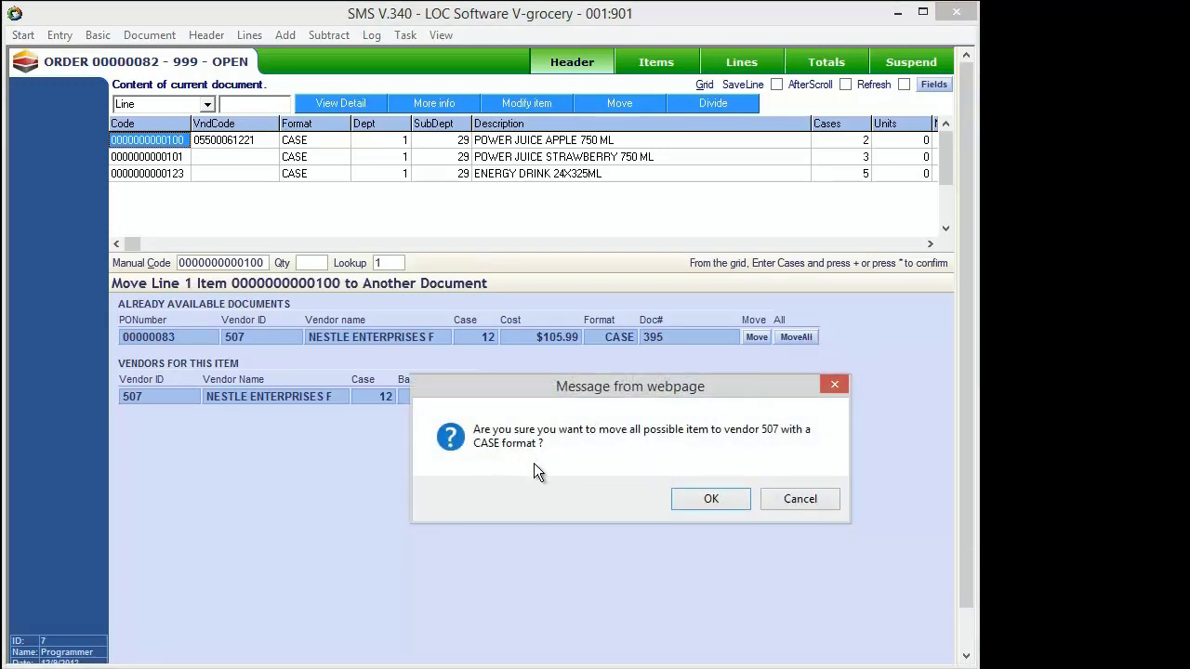
click(709, 502)
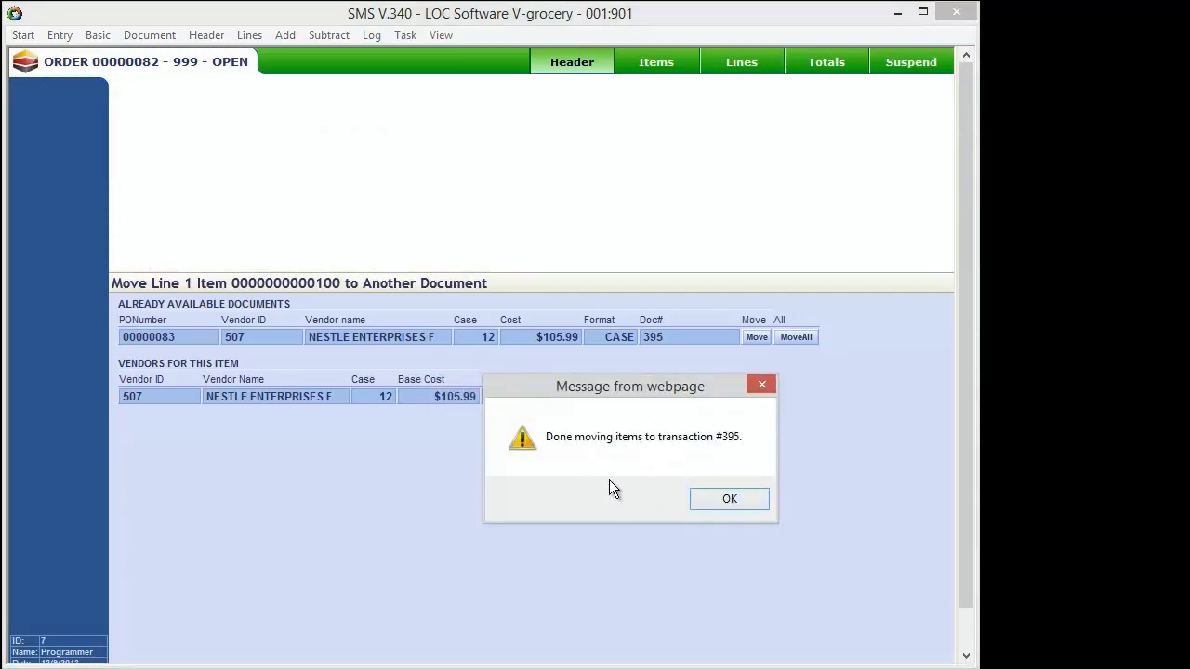
click(704, 499)
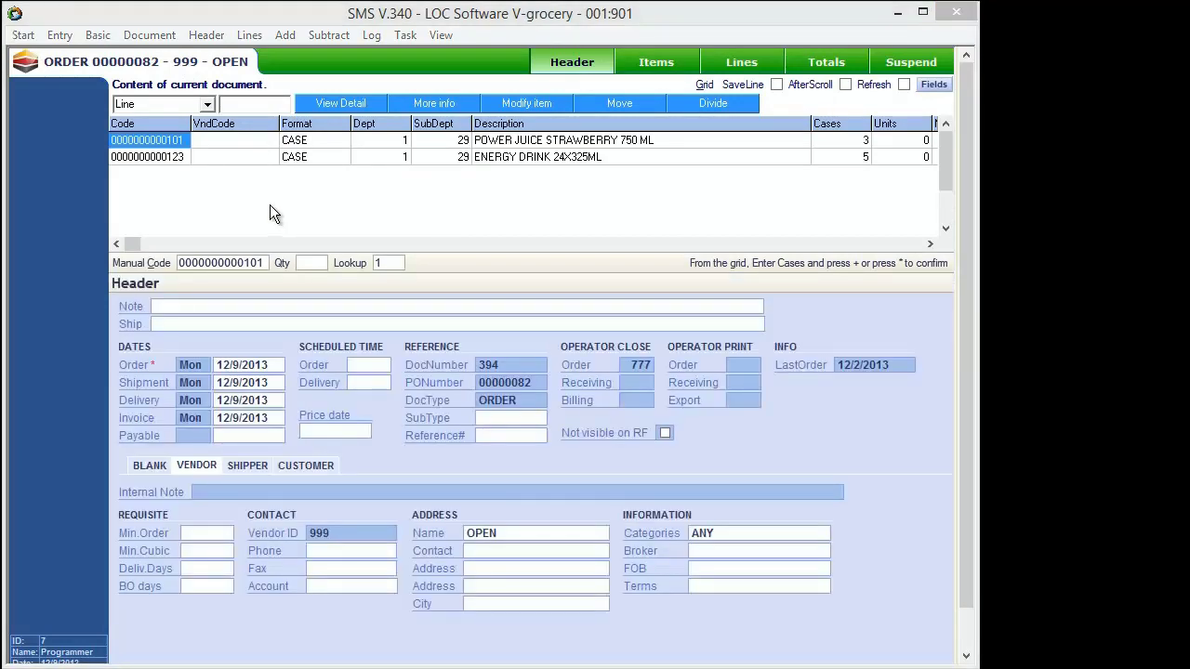
- Review the vendor costs on the POWER JUICE STRAWBERRY line and create a document for vendor 712, J.M. SCHNEIDER INC., to move it to
double_click(170, 140)
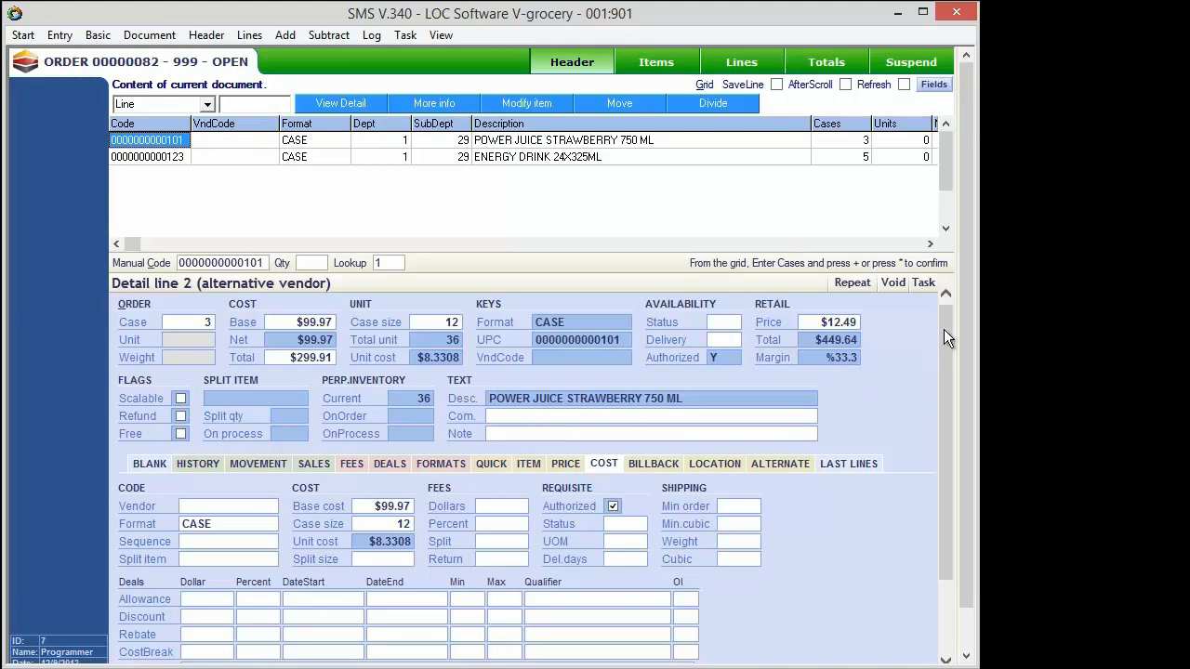
drag(945, 338, 936, 440)
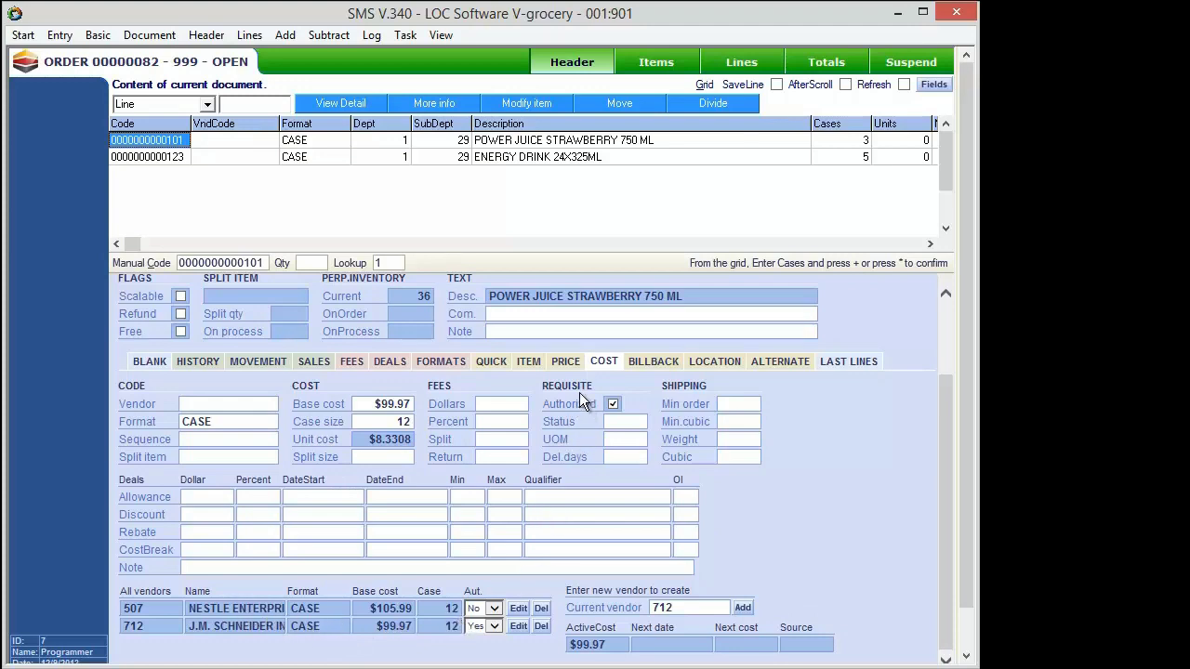
click(633, 98)
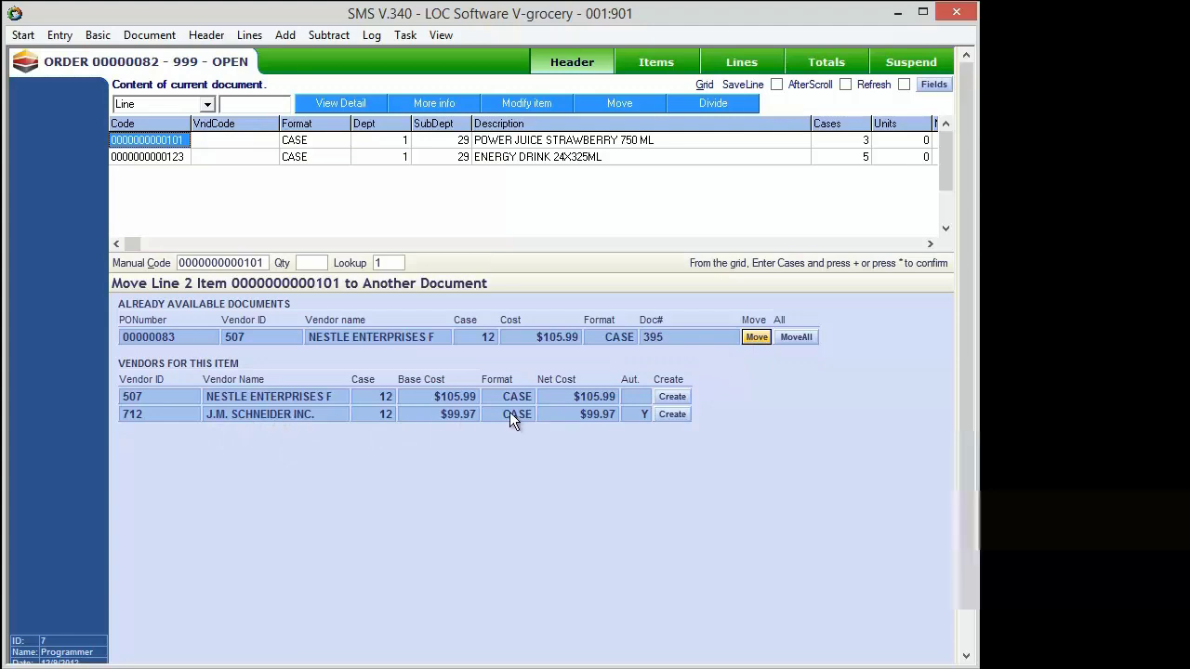
click(669, 415)
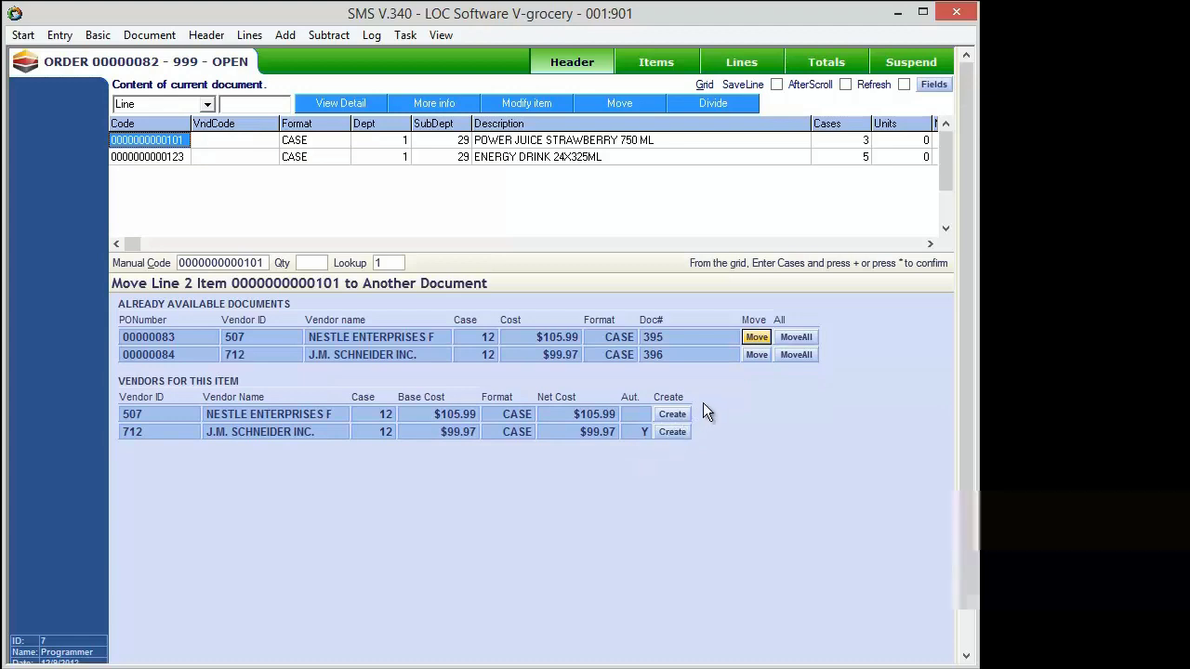
- Move all possible CASE-format items from the open order to the vendor 712 document
click(798, 356)
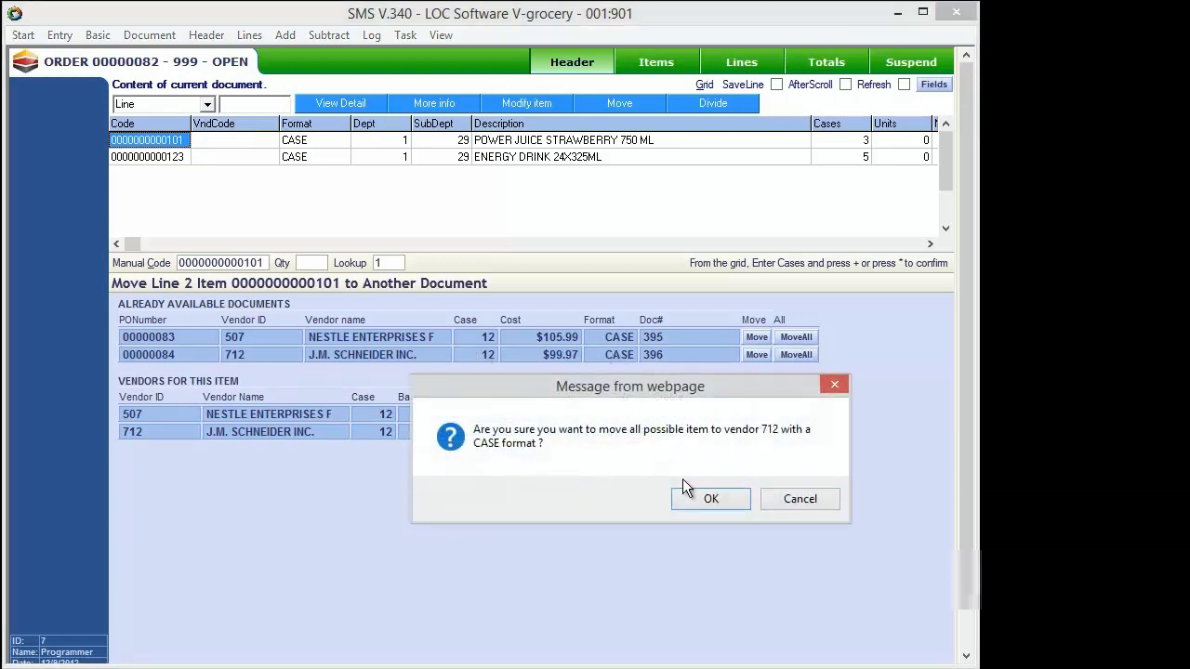
click(699, 505)
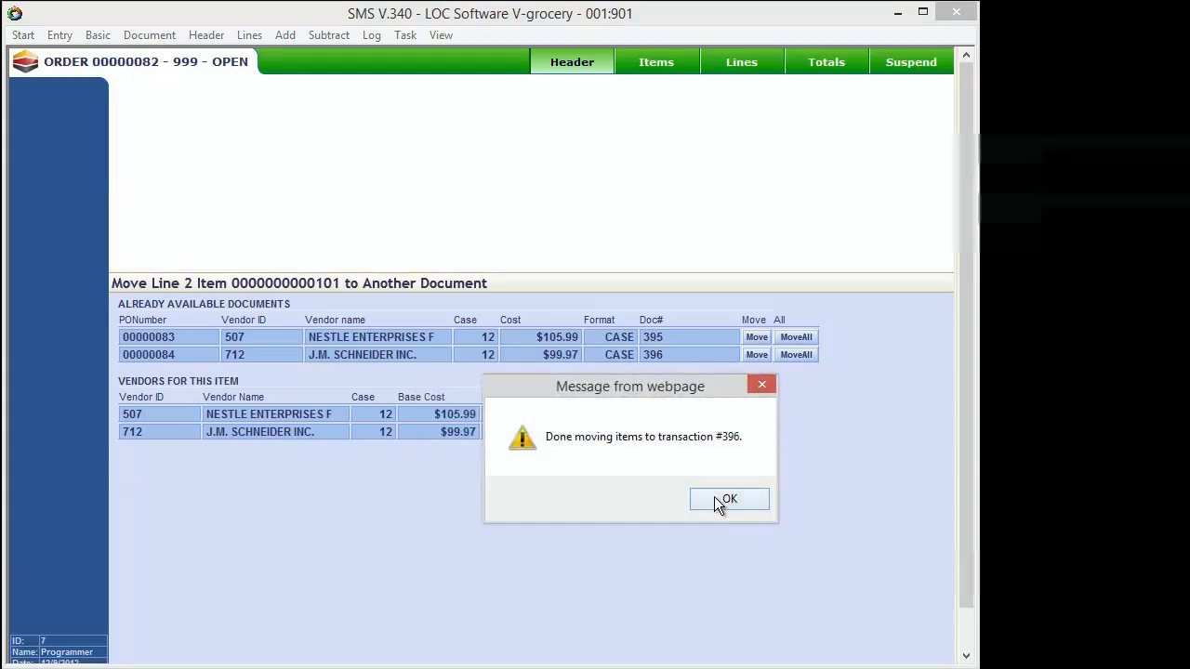
click(714, 498)
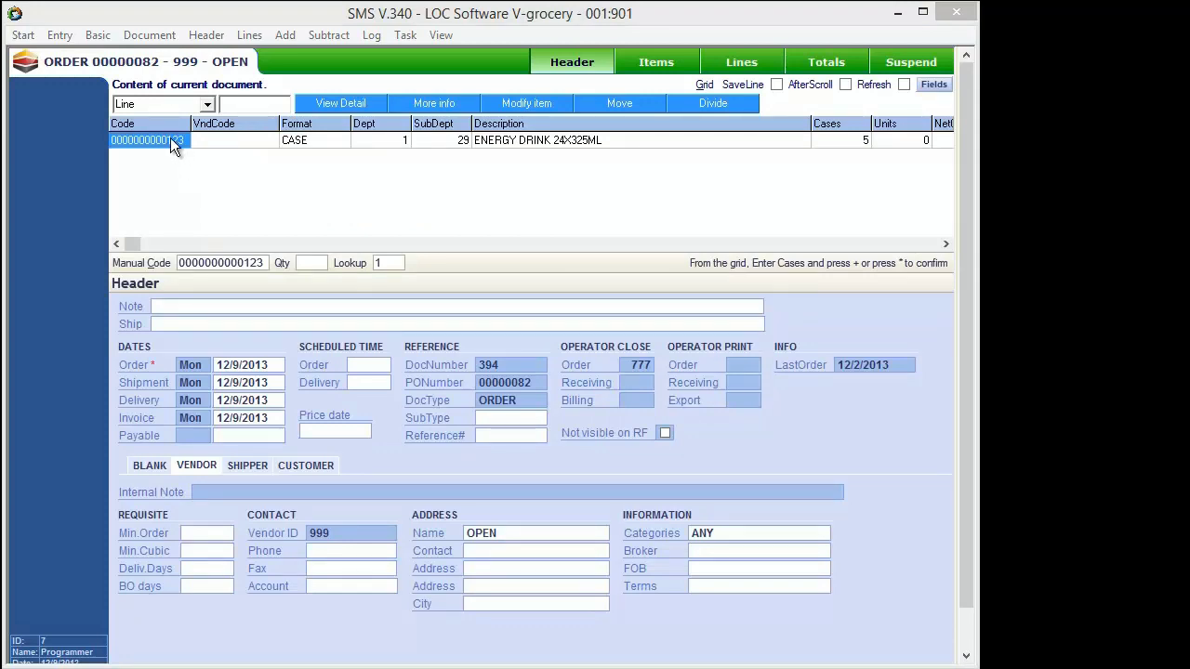
- Review the vendor costs on the ENERGY DRINK 24X325ML line and create a document for vendor B673, MOLSON OKEEFE, to move it to
double_click(170, 139)
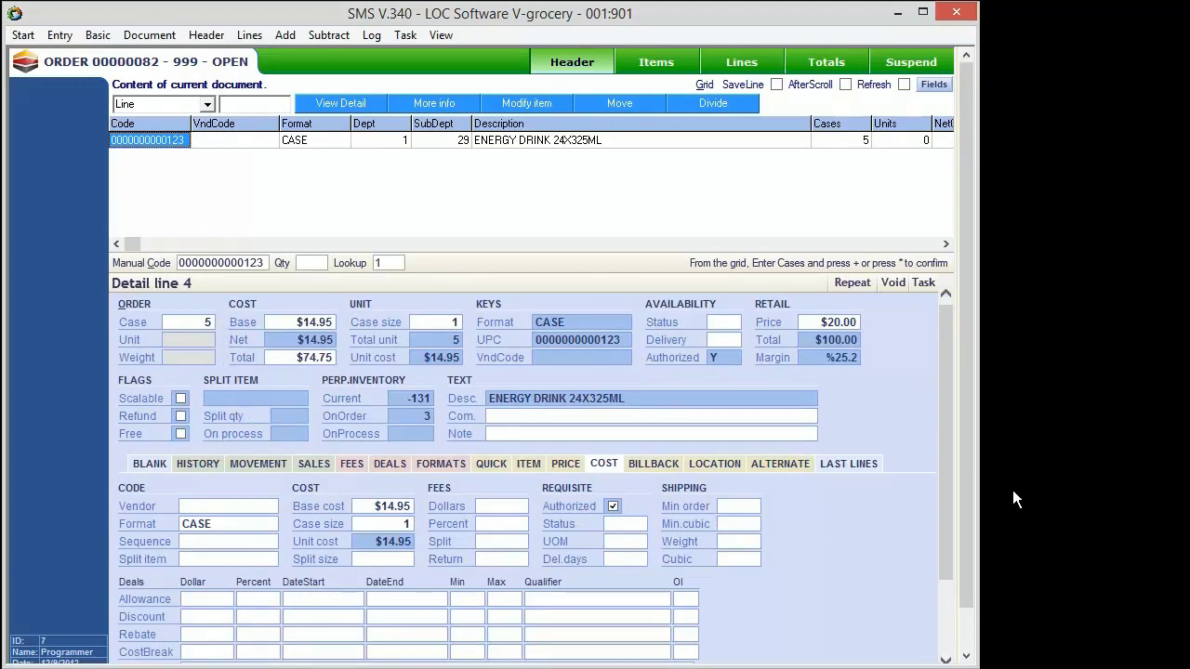
drag(948, 475, 944, 581)
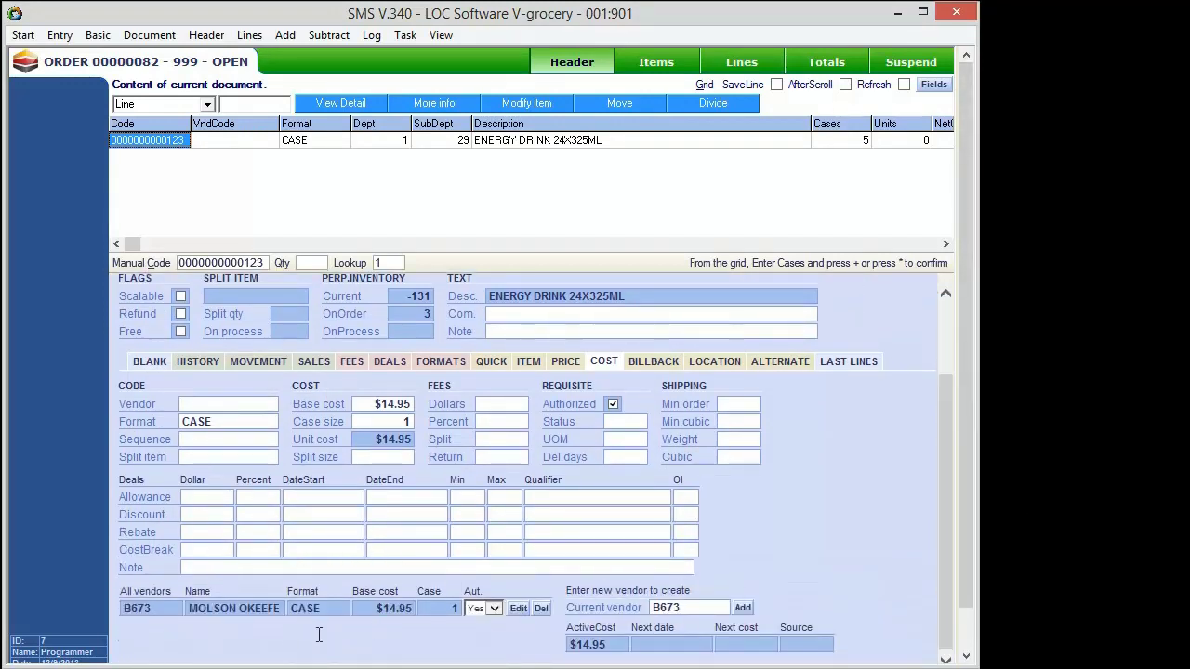
click(619, 103)
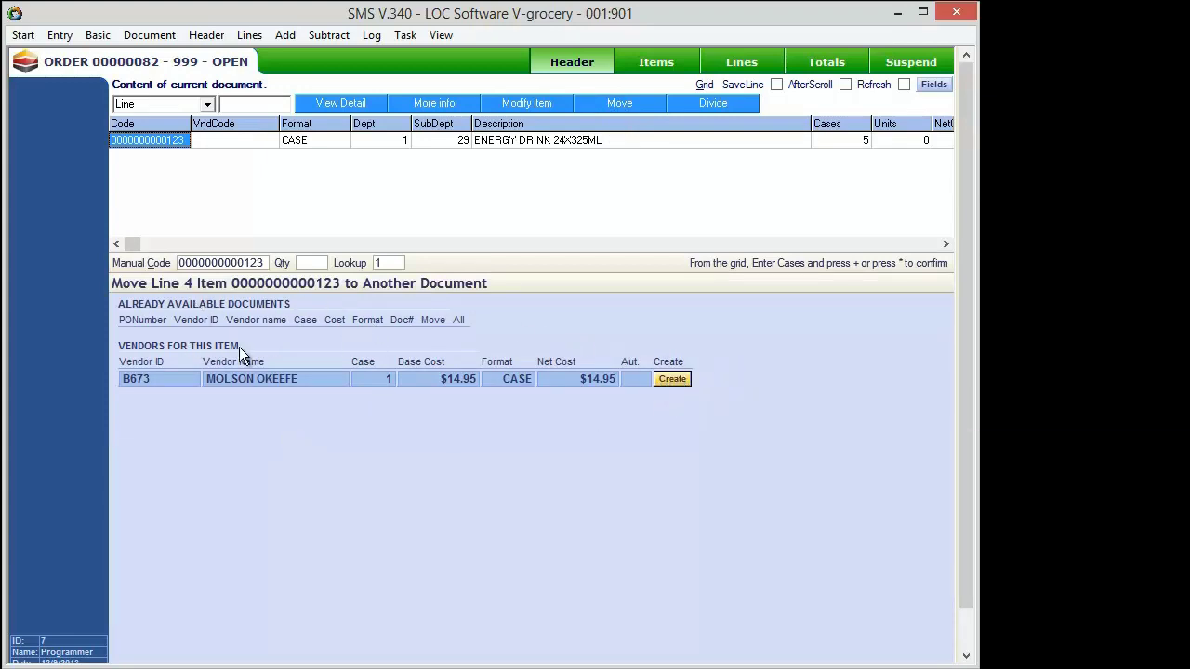
click(683, 375)
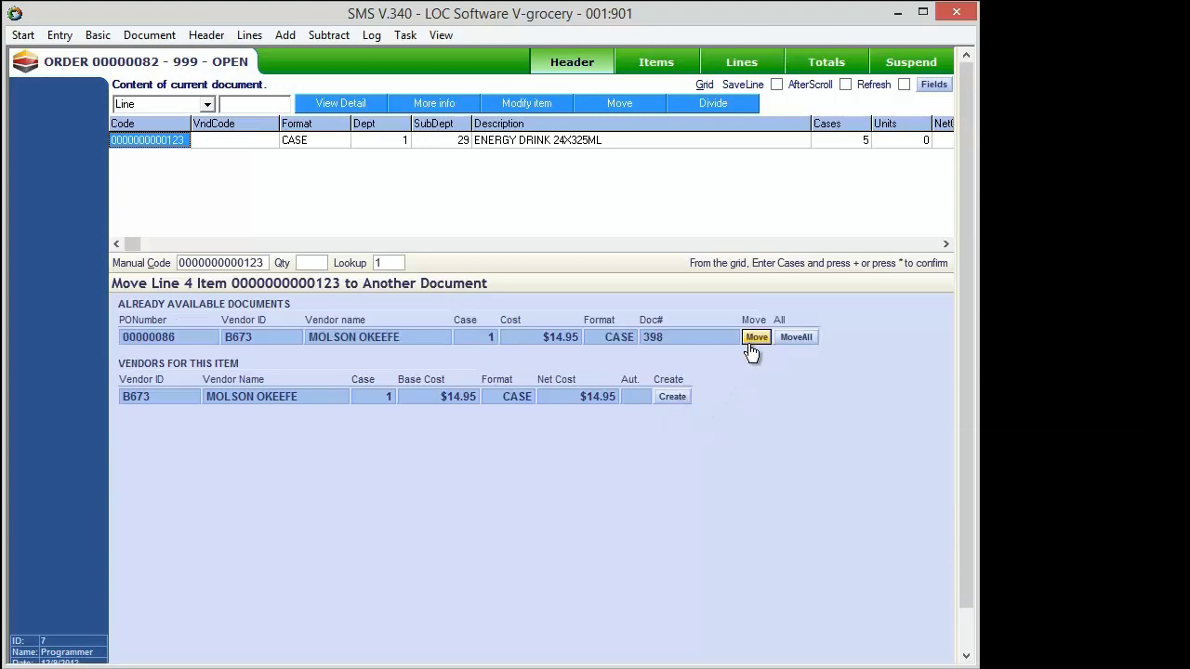
- Move all possible CASE-format items from the open order to the vendor B673 document
click(802, 337)
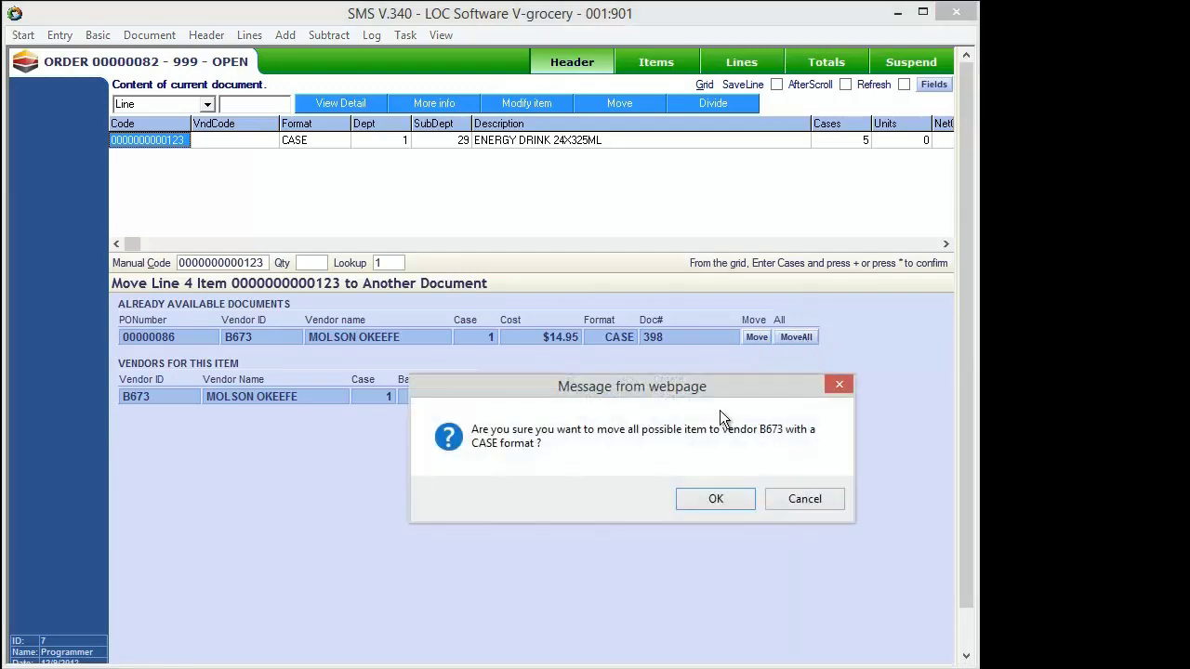
click(710, 498)
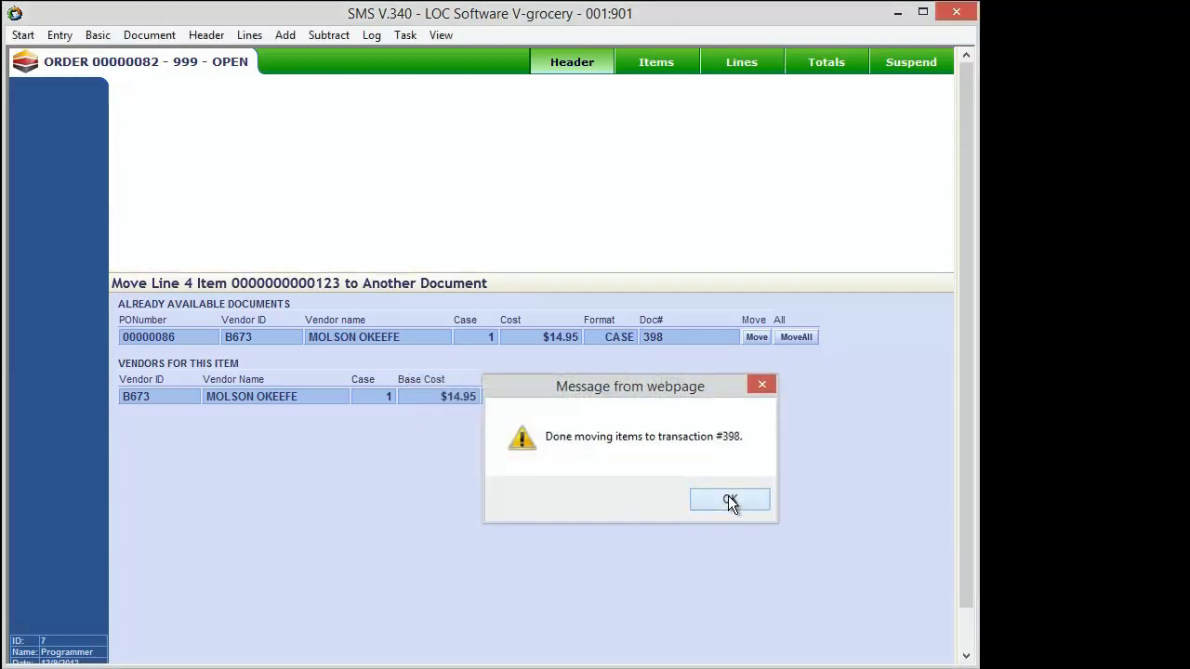
click(729, 500)
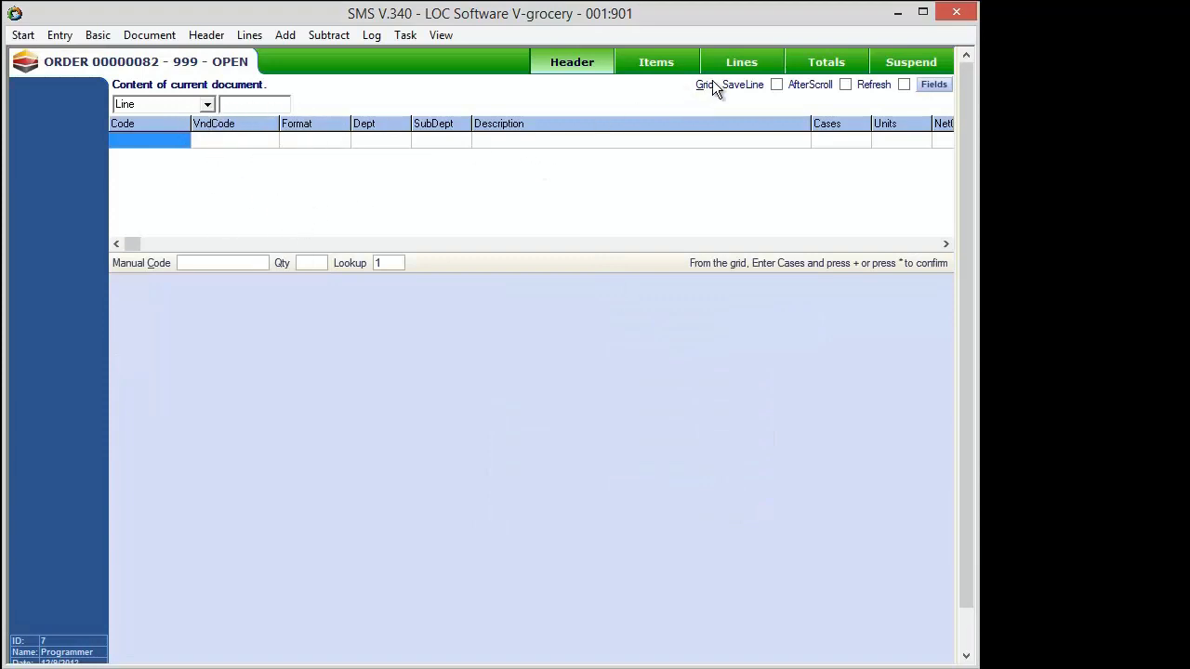
- Mark vendor 999's purchase order 00000082 as voided, submitting 1 for Yes
click(757, 62)
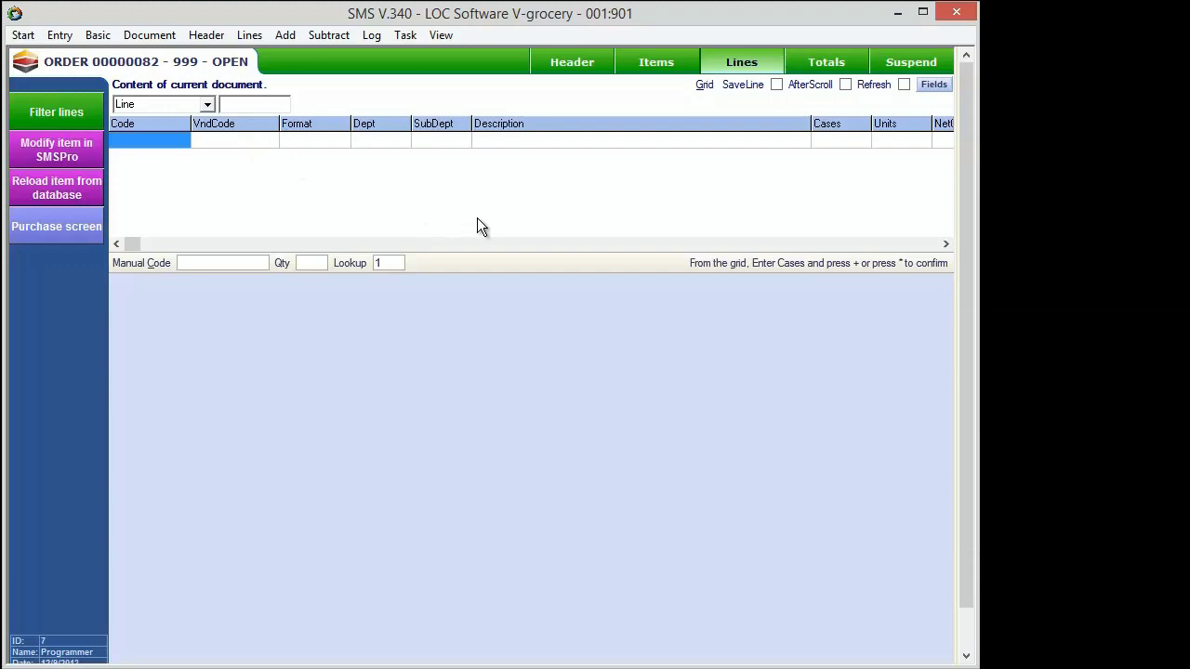
click(828, 62)
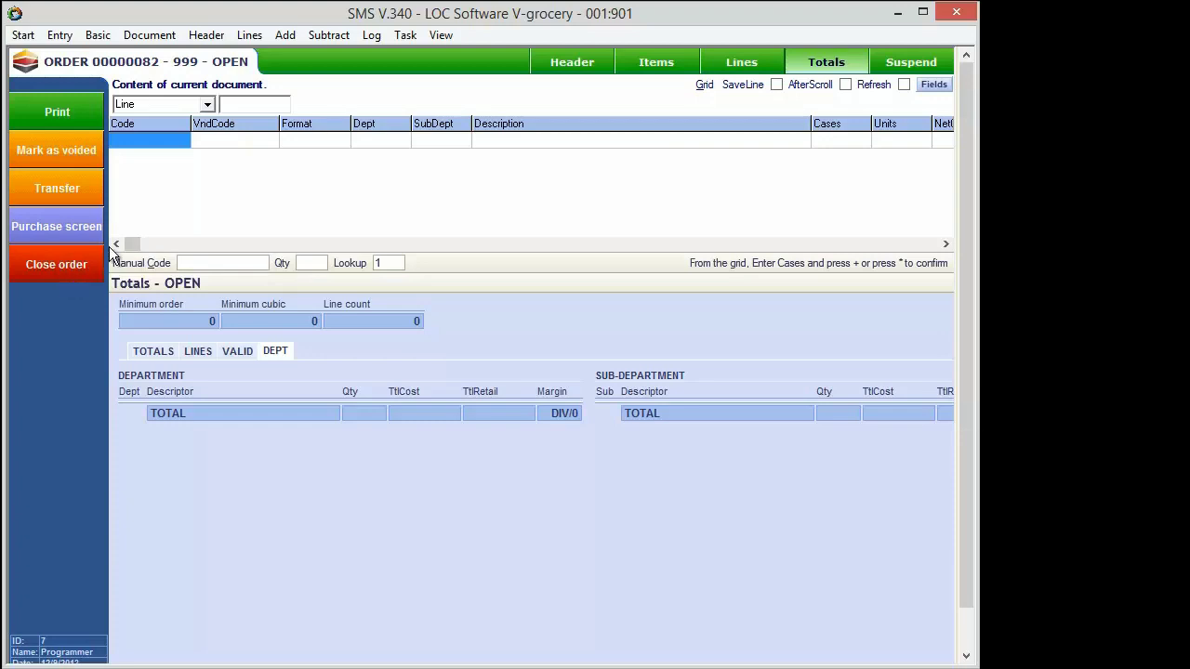
click(93, 158)
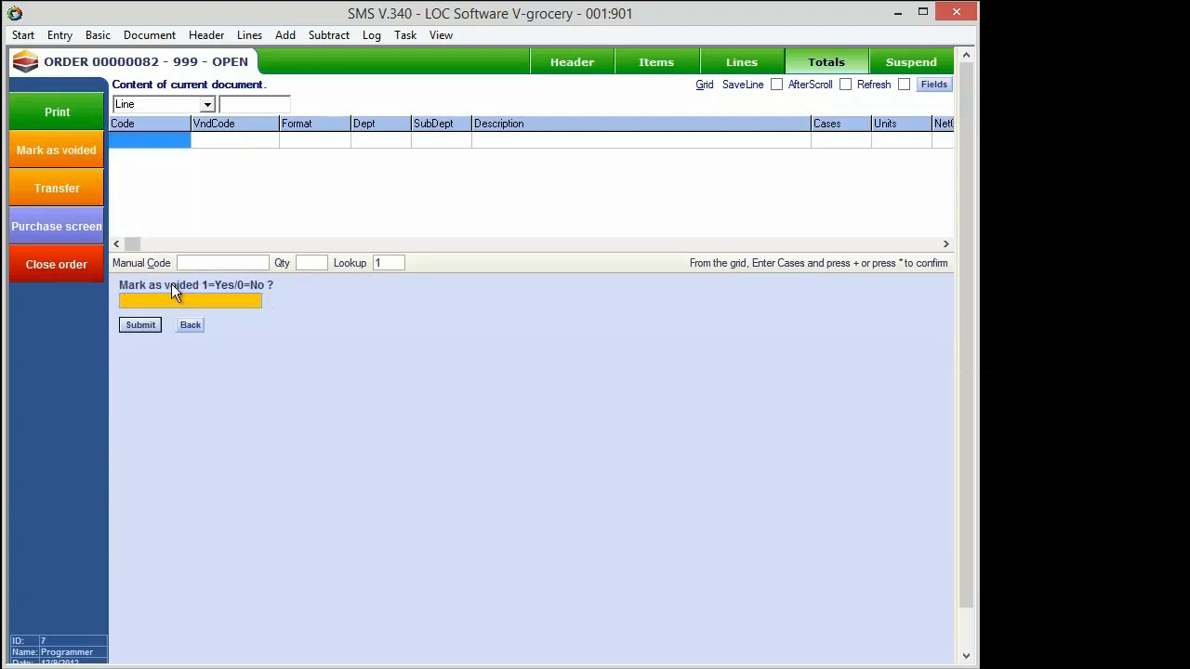
text(1)
click(143, 328)
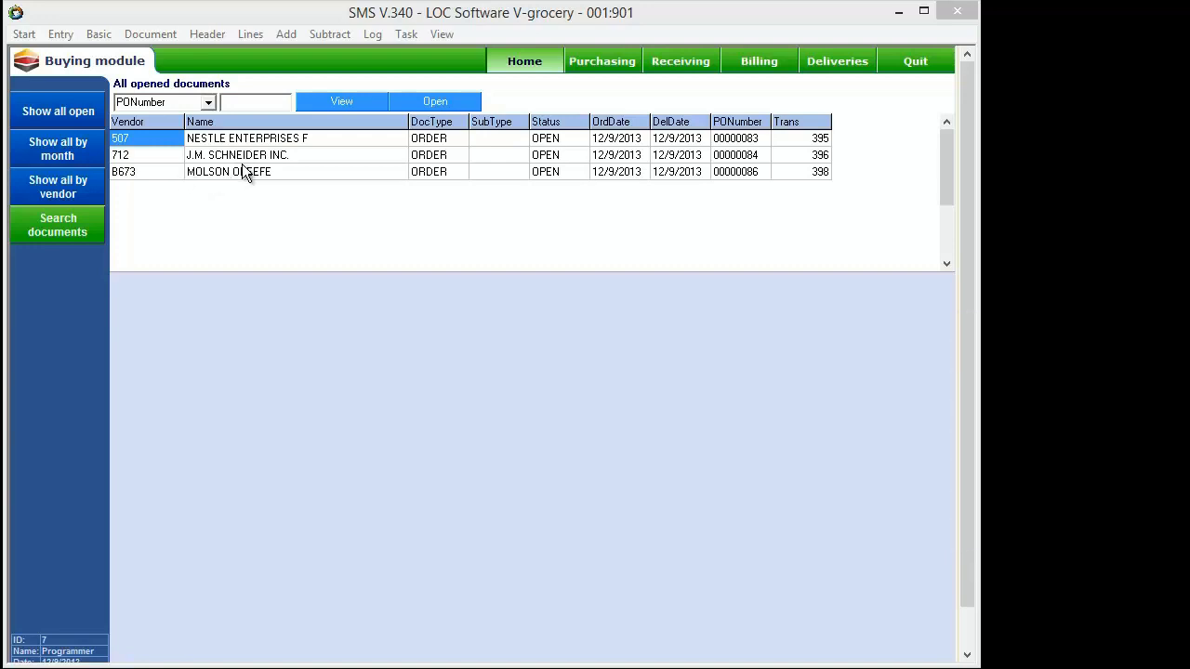
- Open vendor 507's purchase order, NESTLE ENTERPRISES, and review its available items, order lines and totals
double_click(426, 141)
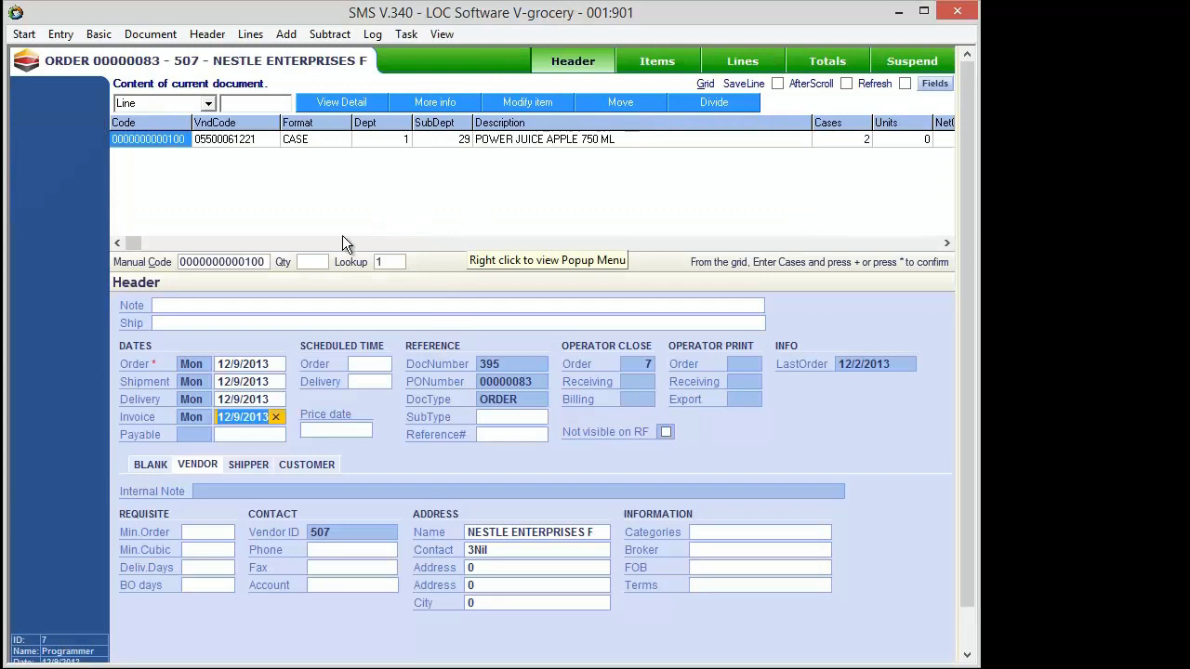
click(657, 58)
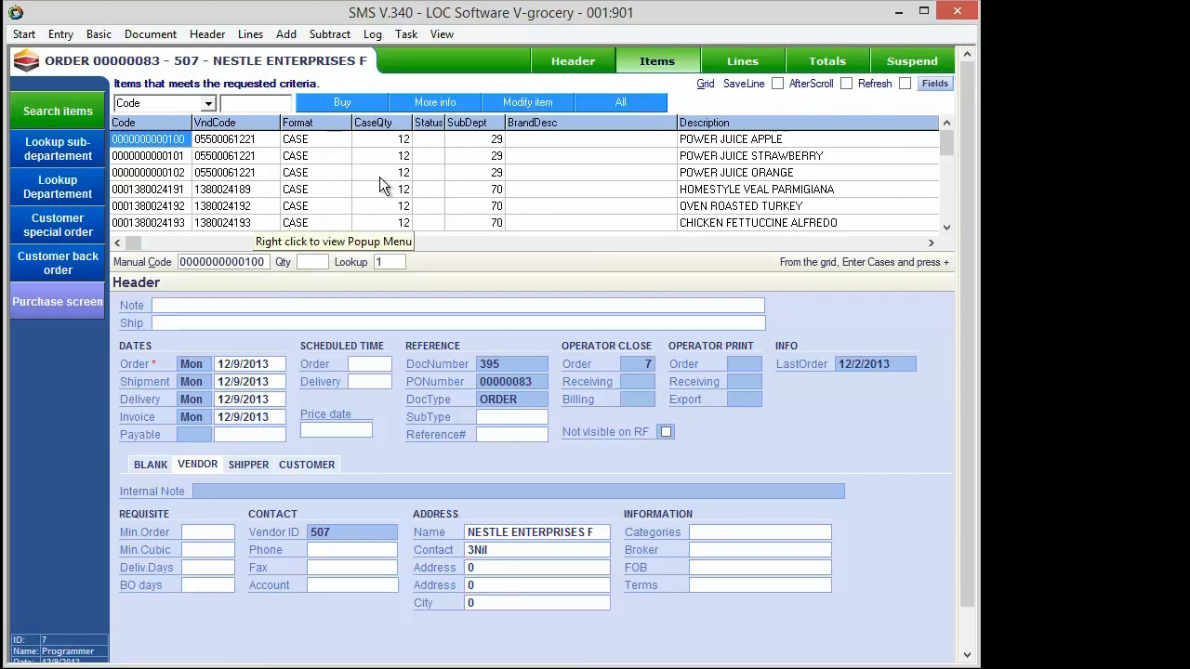
click(738, 63)
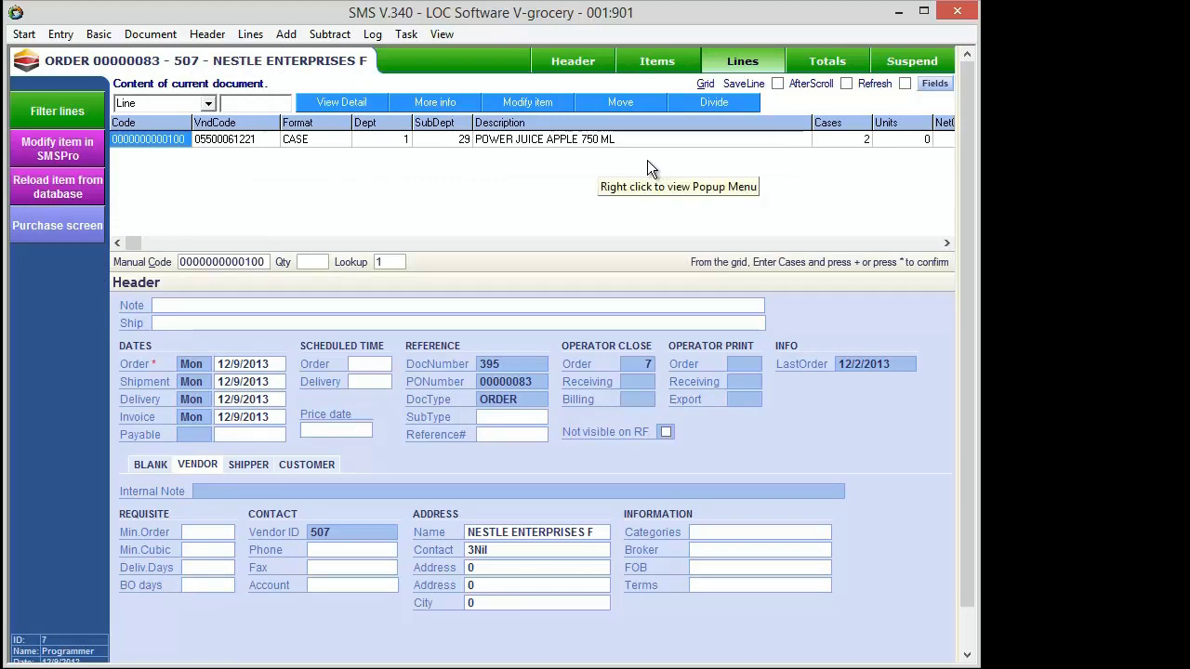
click(817, 61)
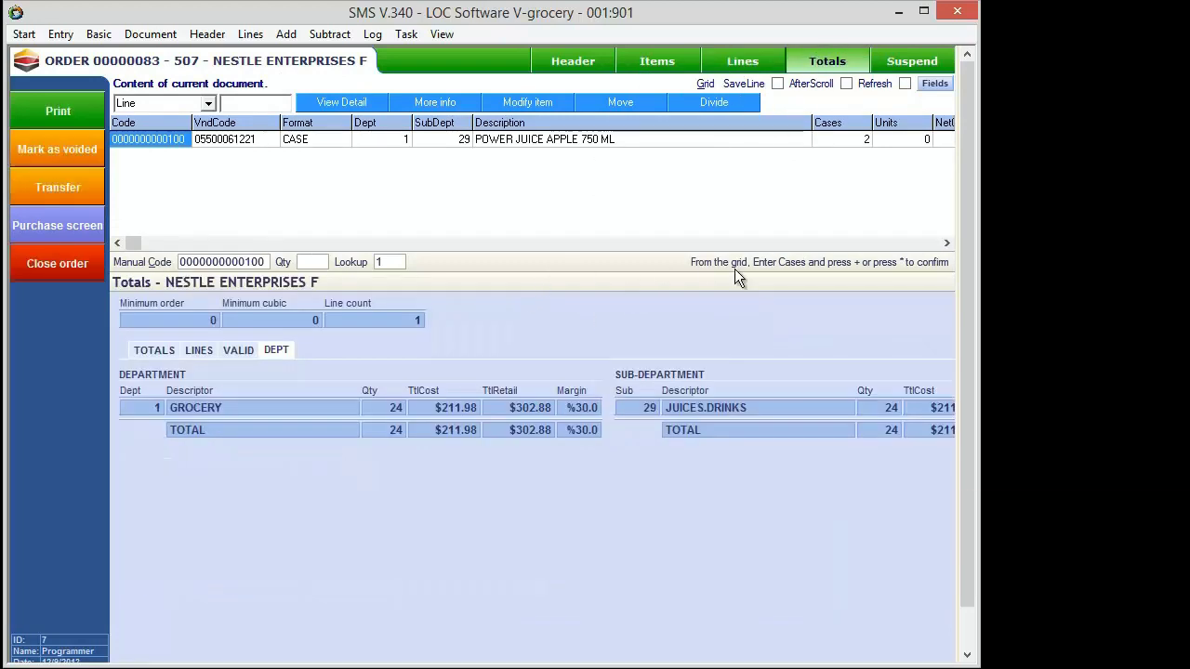